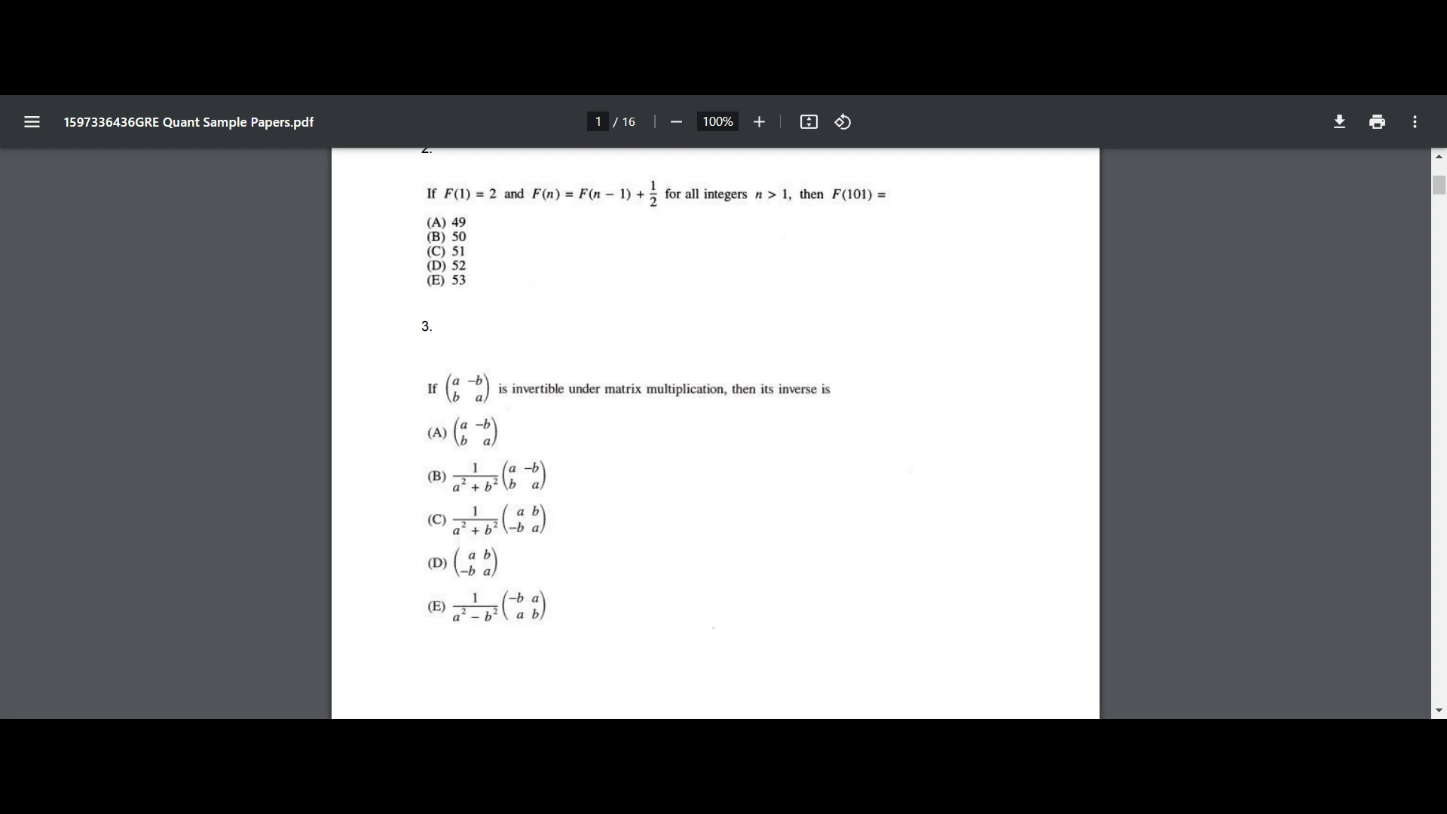
Step: Look through the multiple-choice questions on the first pages of the GRE Quant Sample Papers PDF
scroll(571, 436, down, 10)
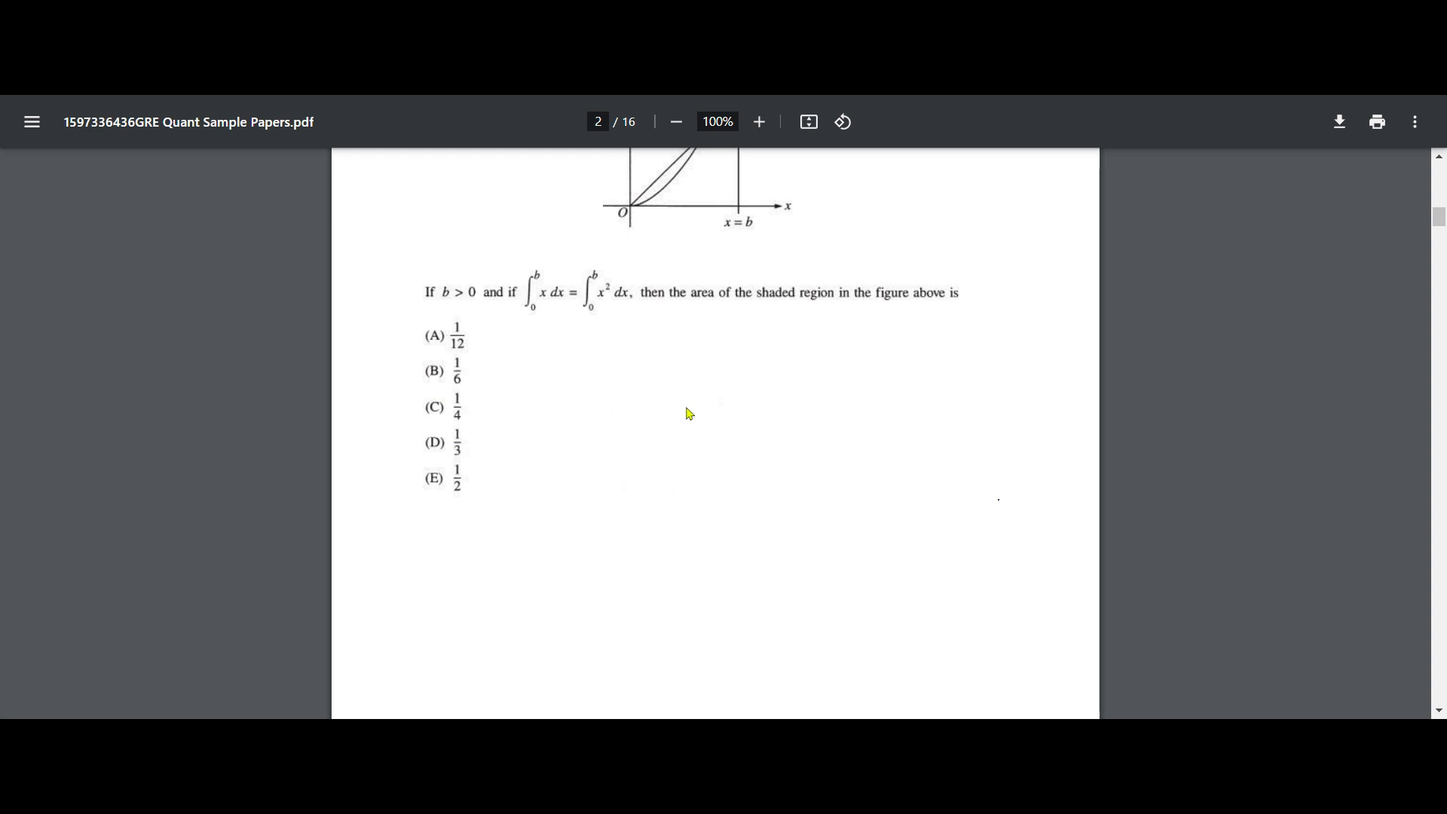
scroll(685, 410, down, 8)
scroll(685, 414, down, 3)
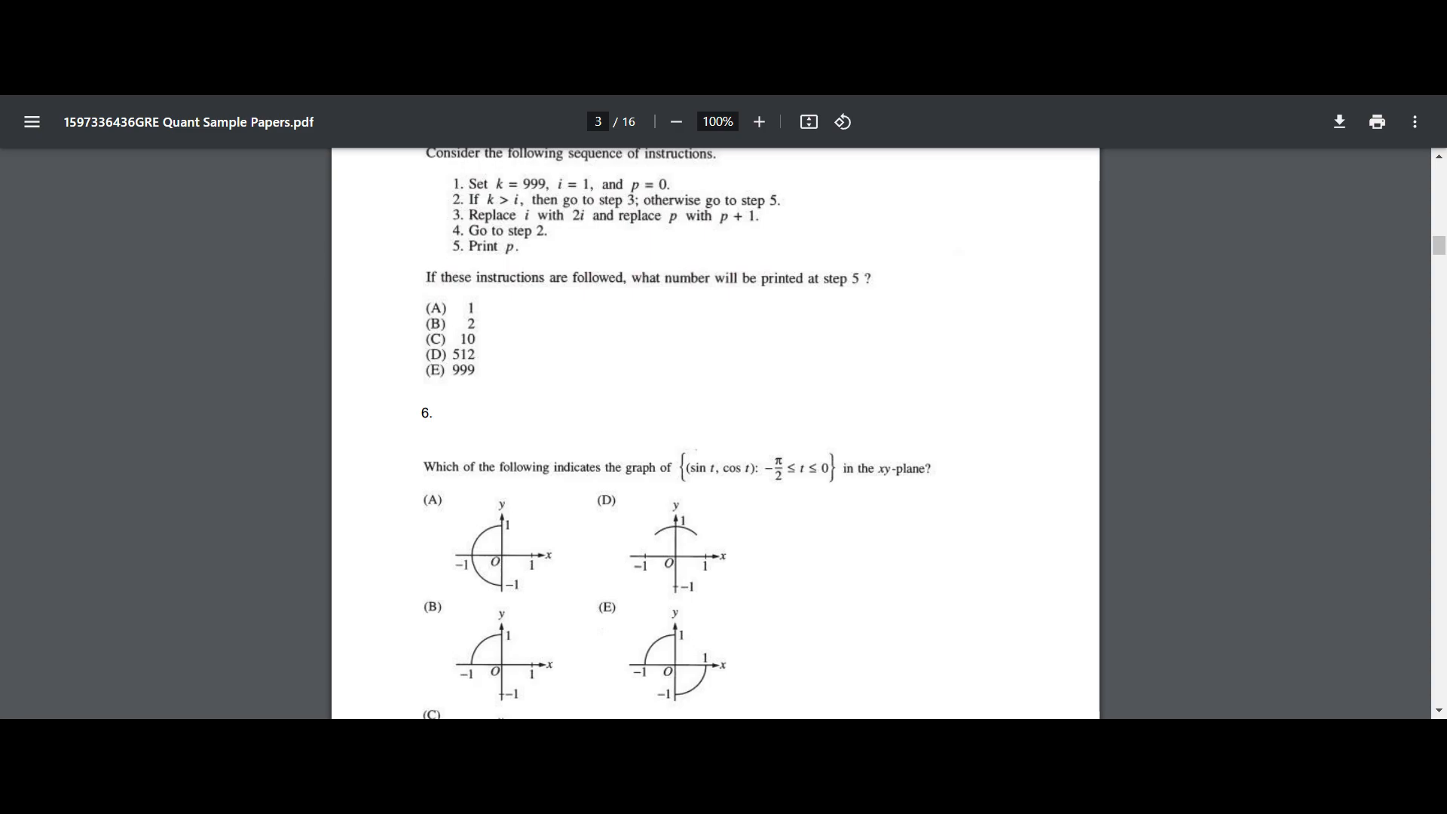
scroll(685, 414, down, 3)
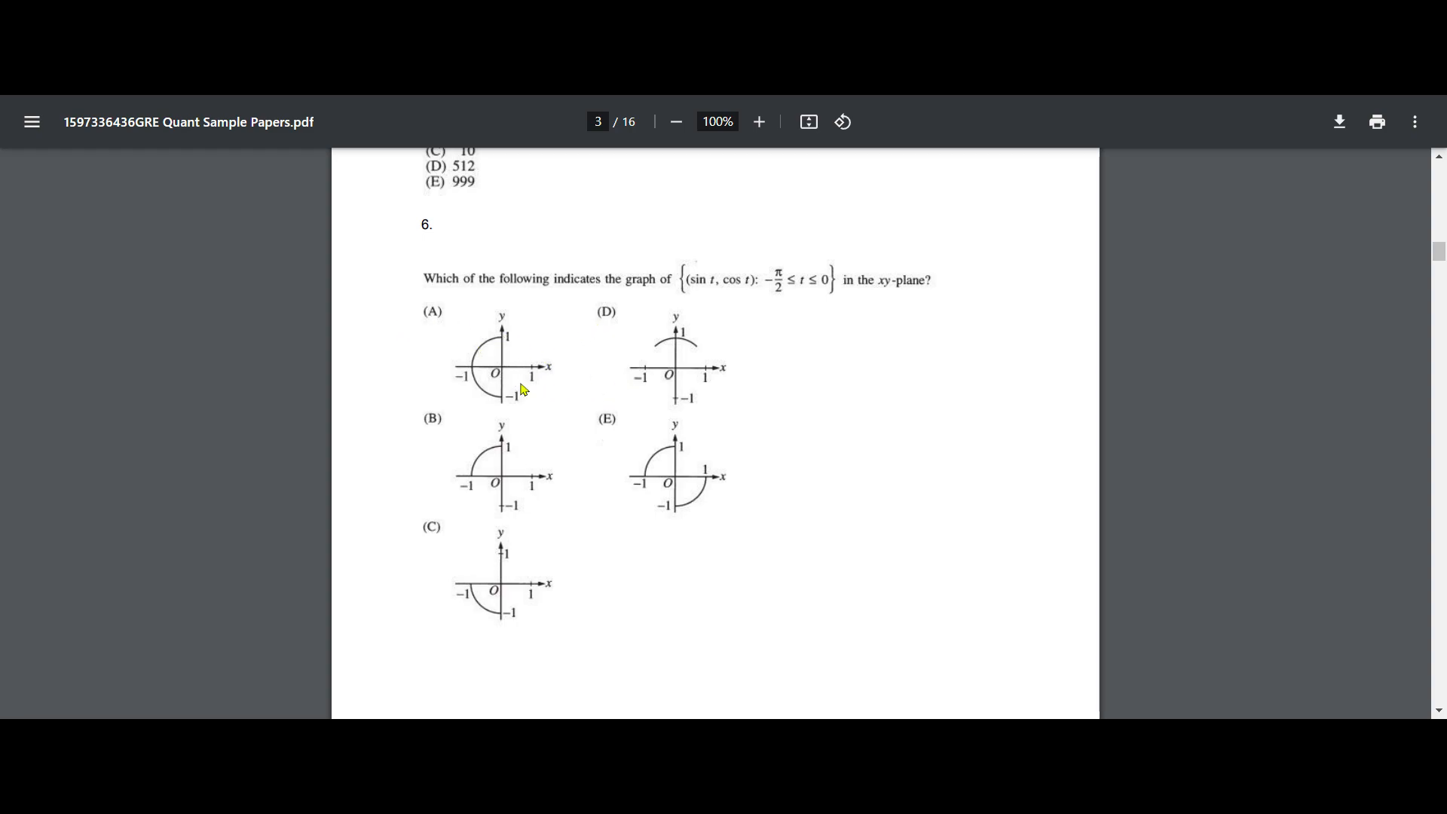
scroll(527, 388, up, 8)
scroll(525, 385, up, 9)
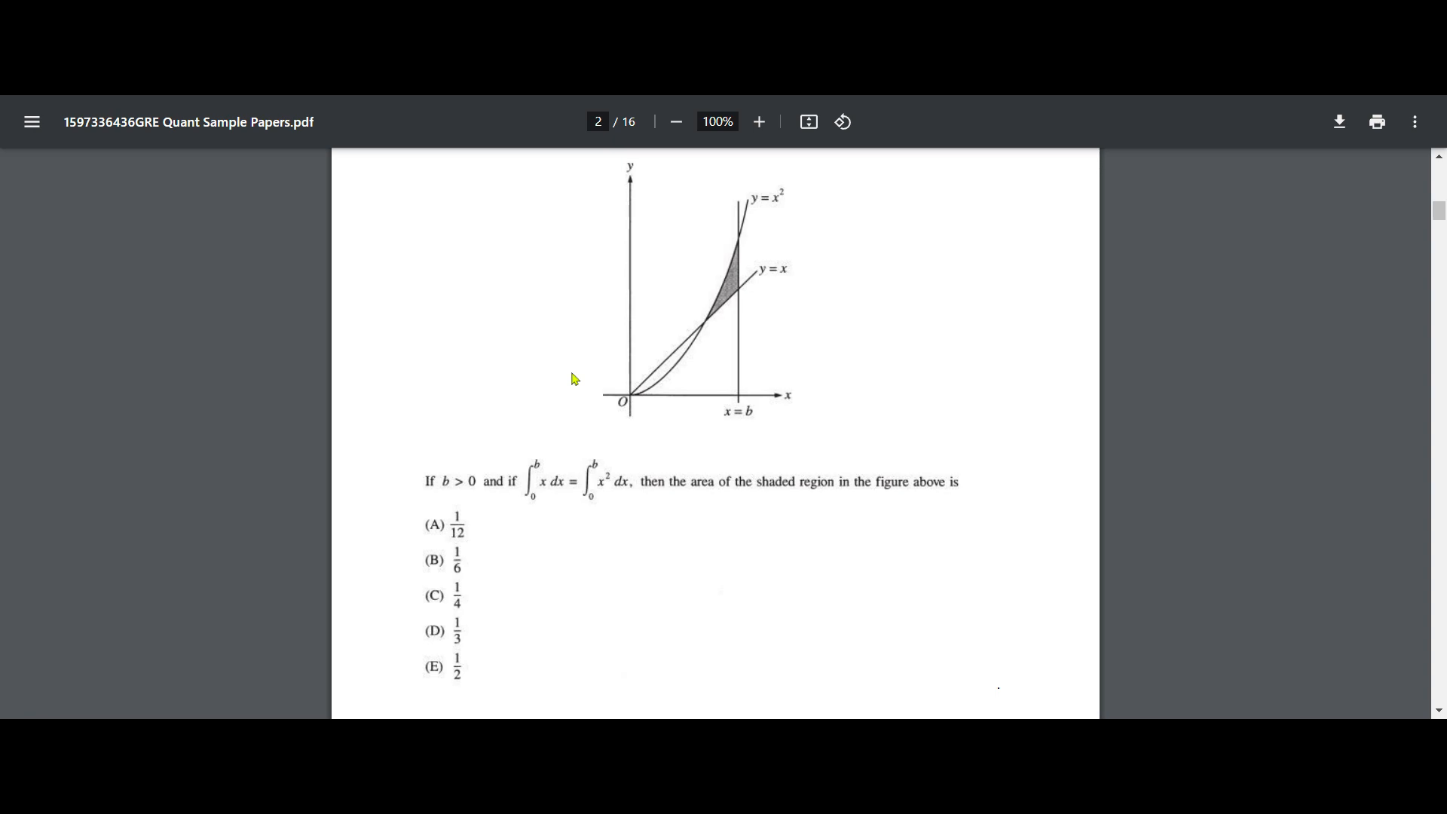
scroll(567, 401, up, 9)
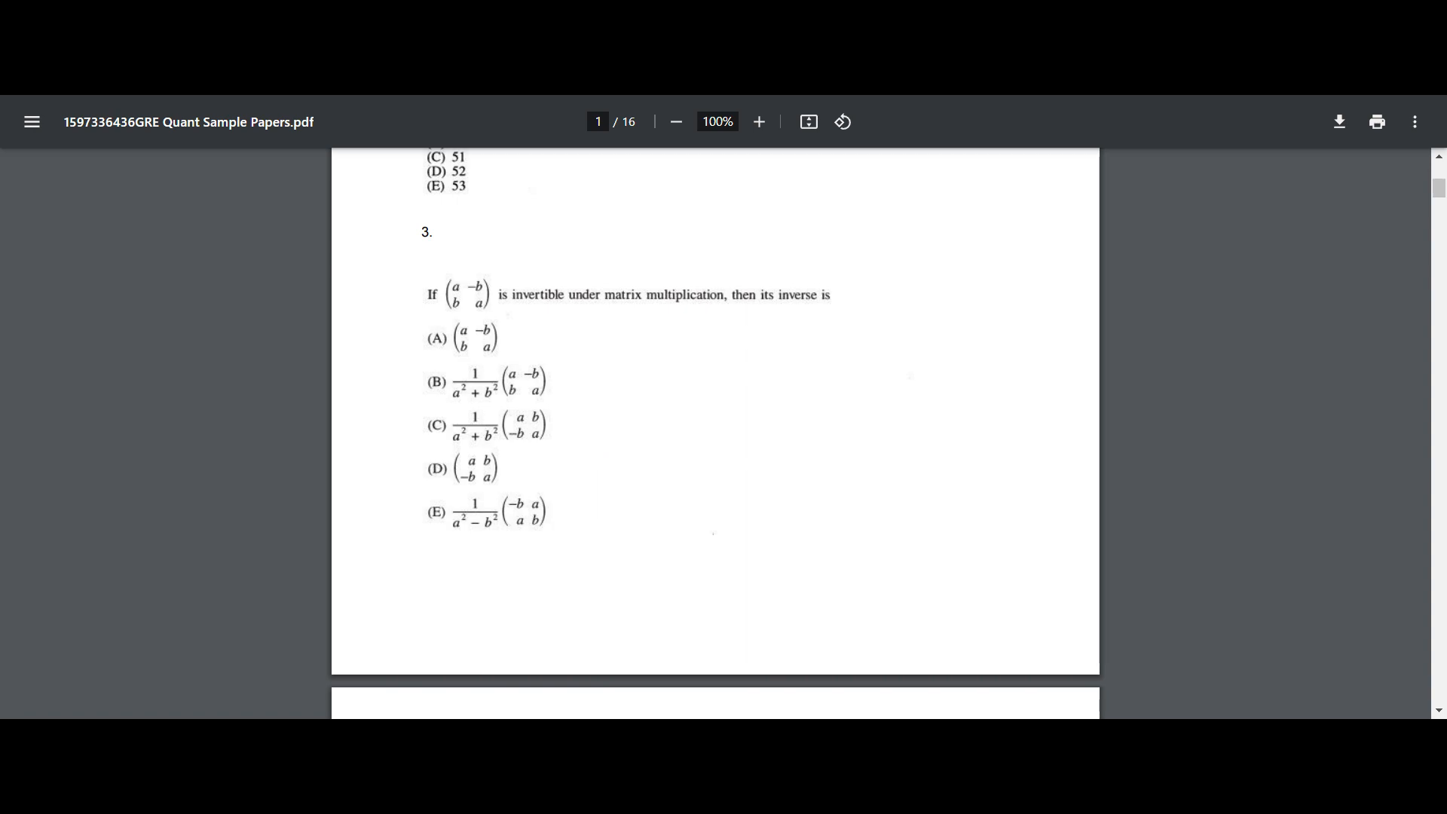
scroll(595, 451, up, 6)
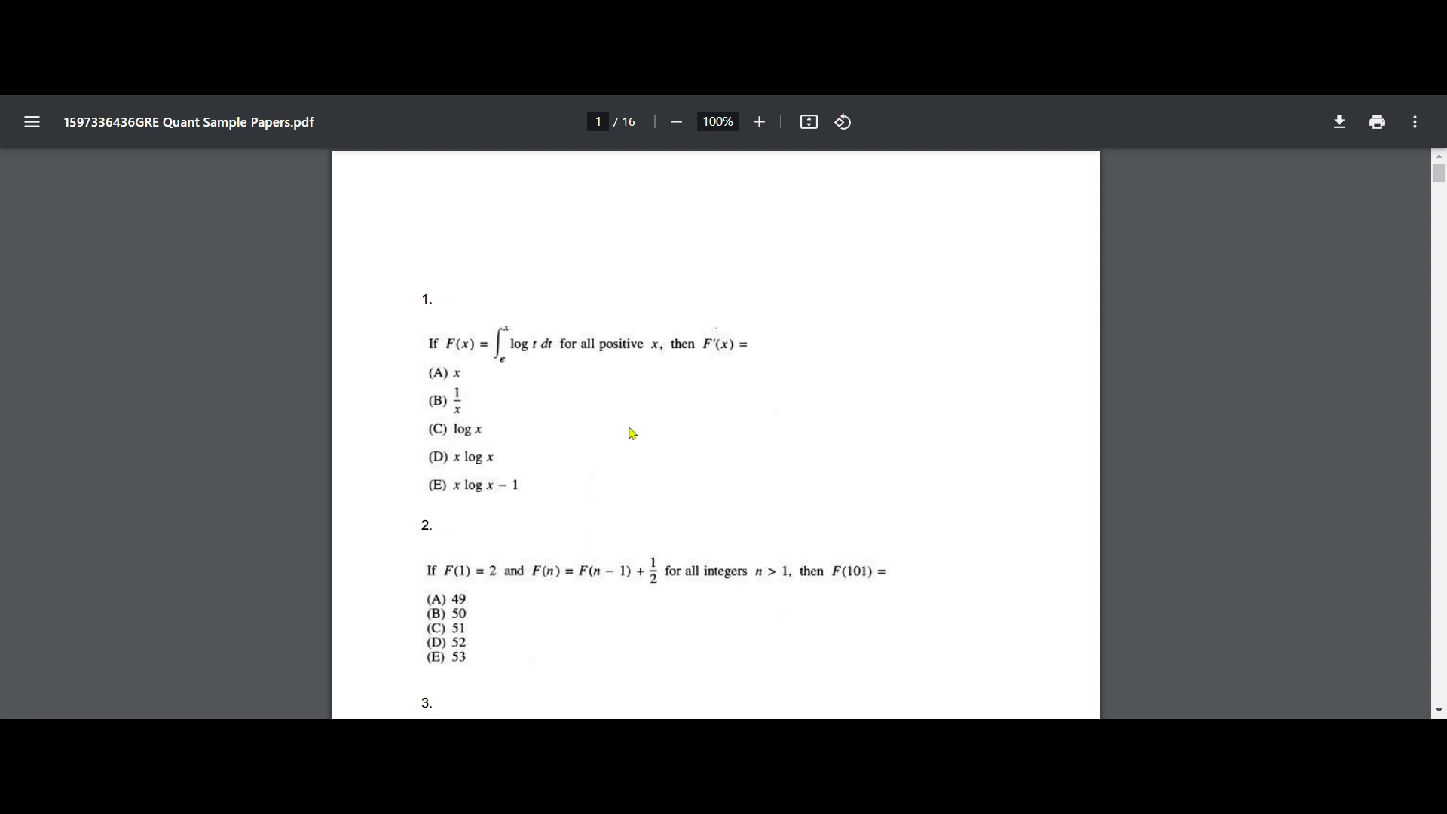
scroll(714, 423, down, 3)
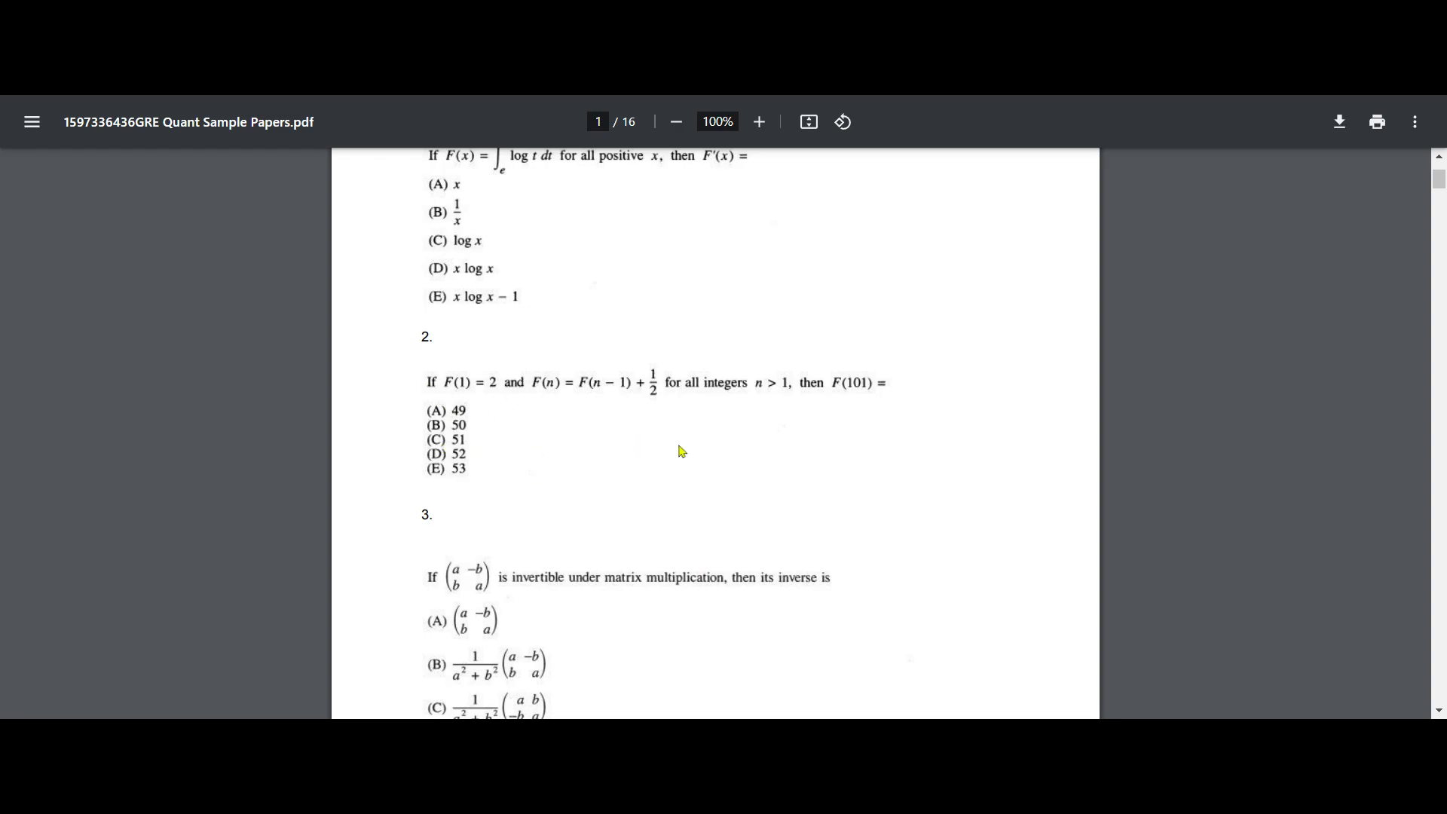
scroll(682, 451, down, 14)
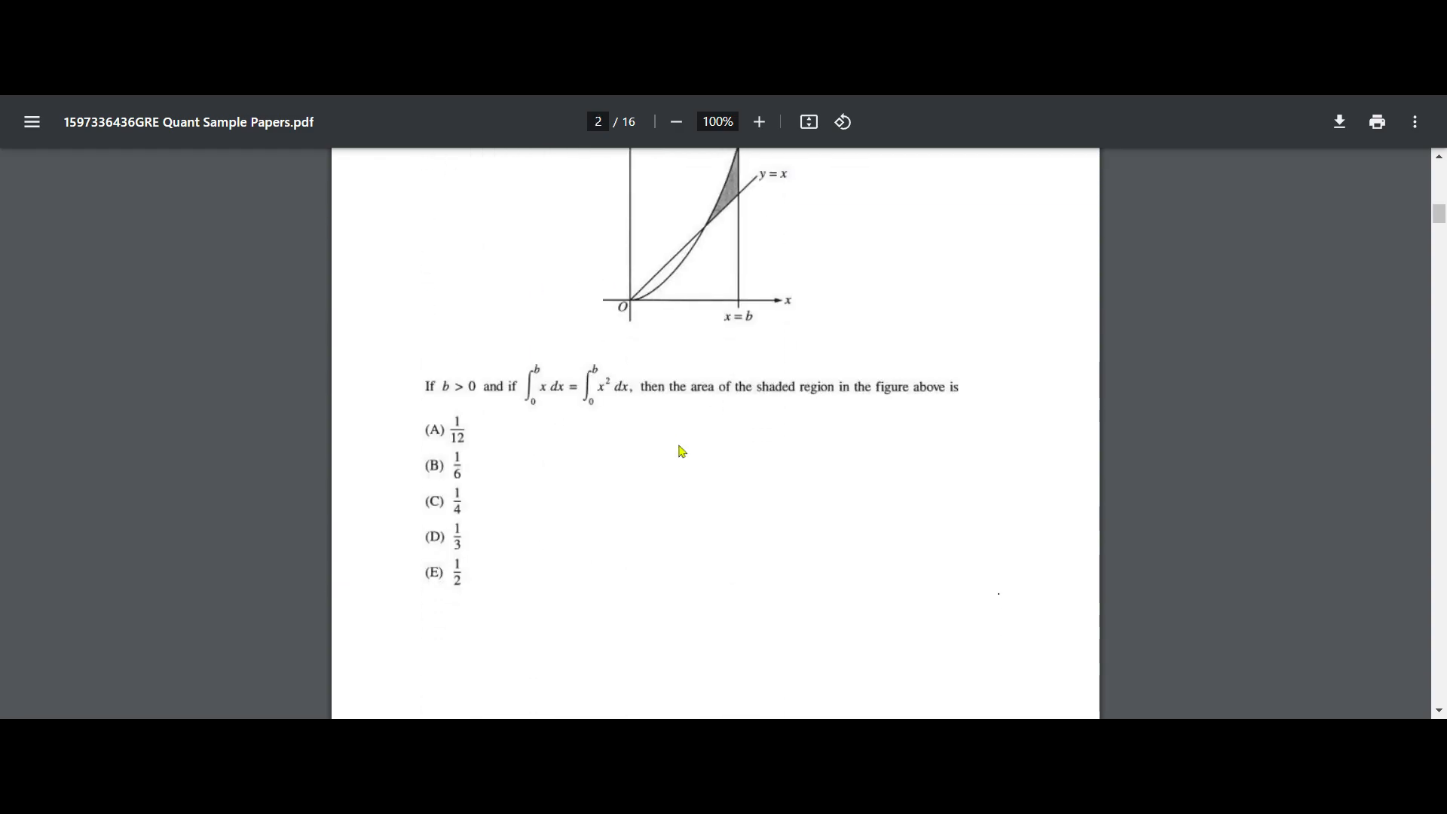
scroll(683, 451, down, 8)
scroll(686, 447, down, 3)
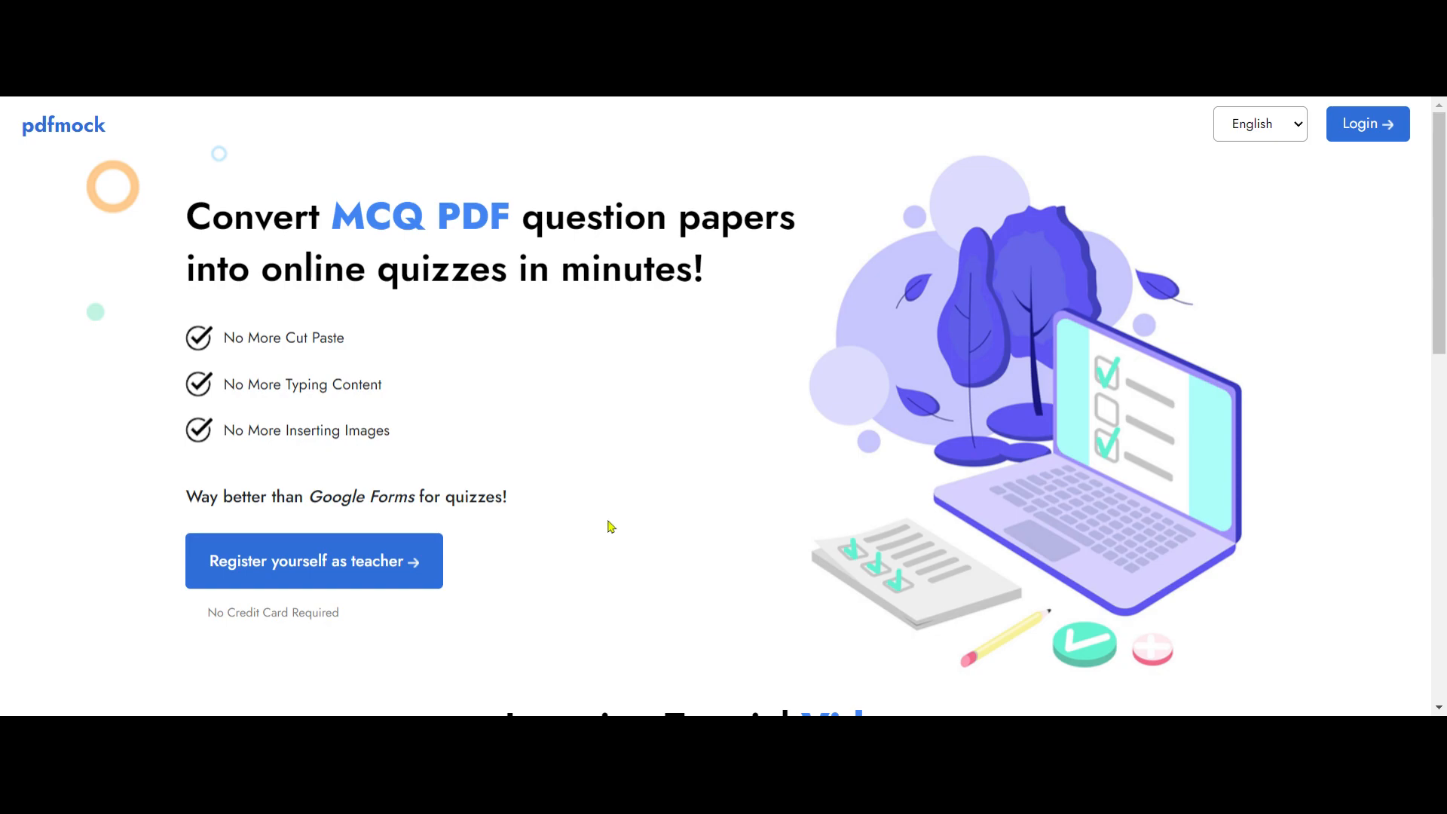
Step: Examine the organization and teacher fields of the teacher registration form on the pdfmock site, and close it without registering
click(268, 569)
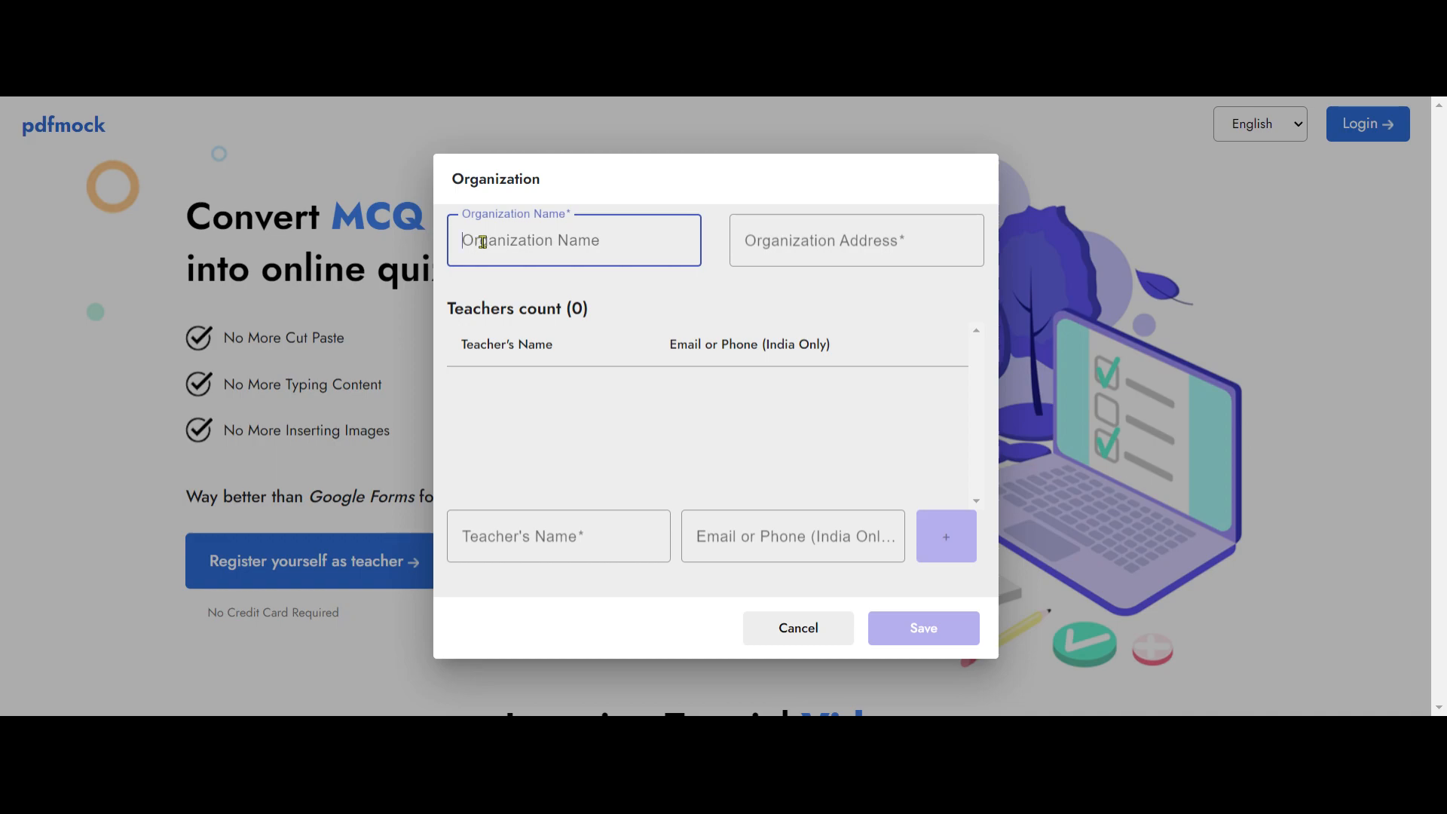
click(830, 240)
click(504, 534)
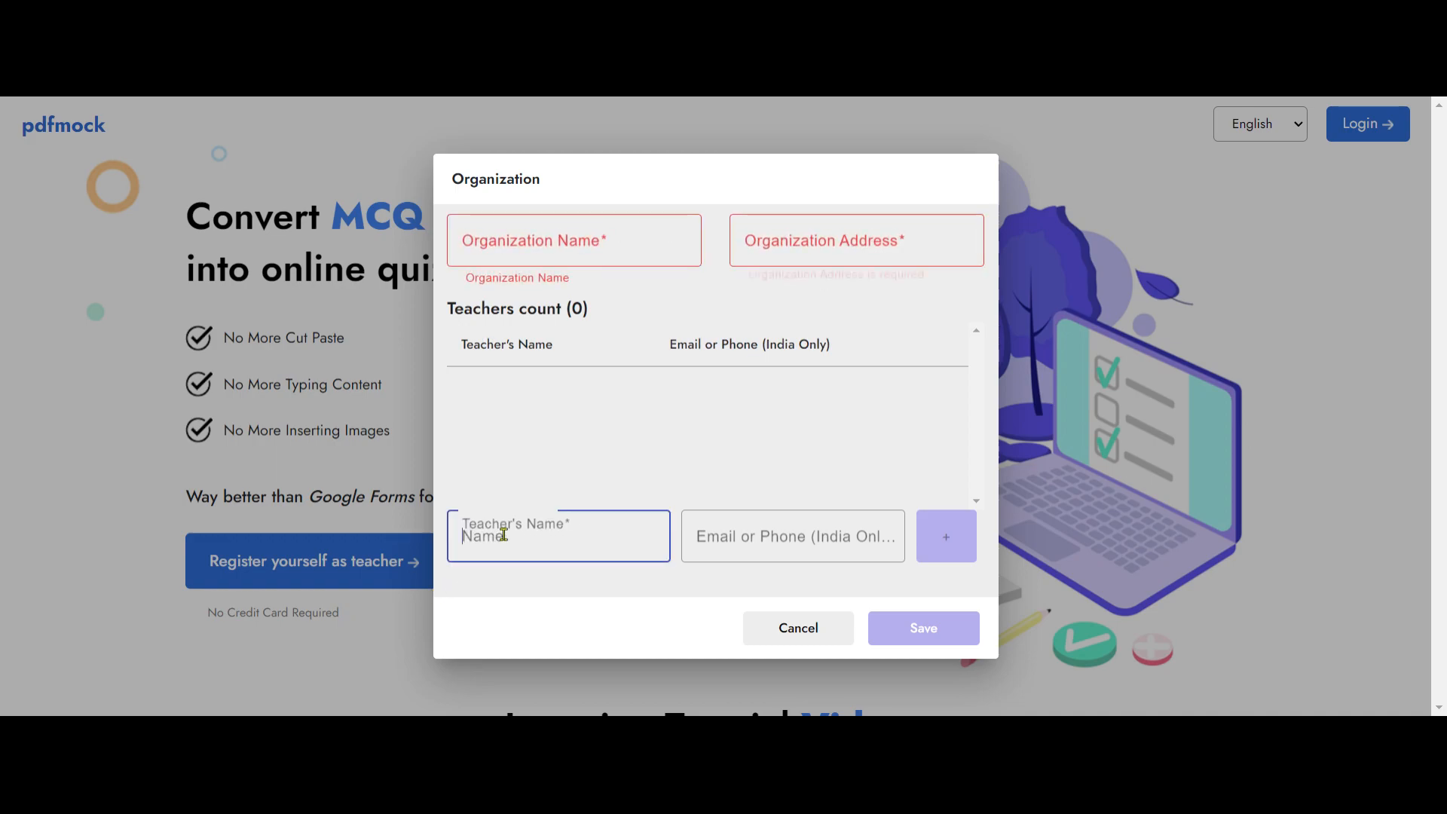
click(749, 536)
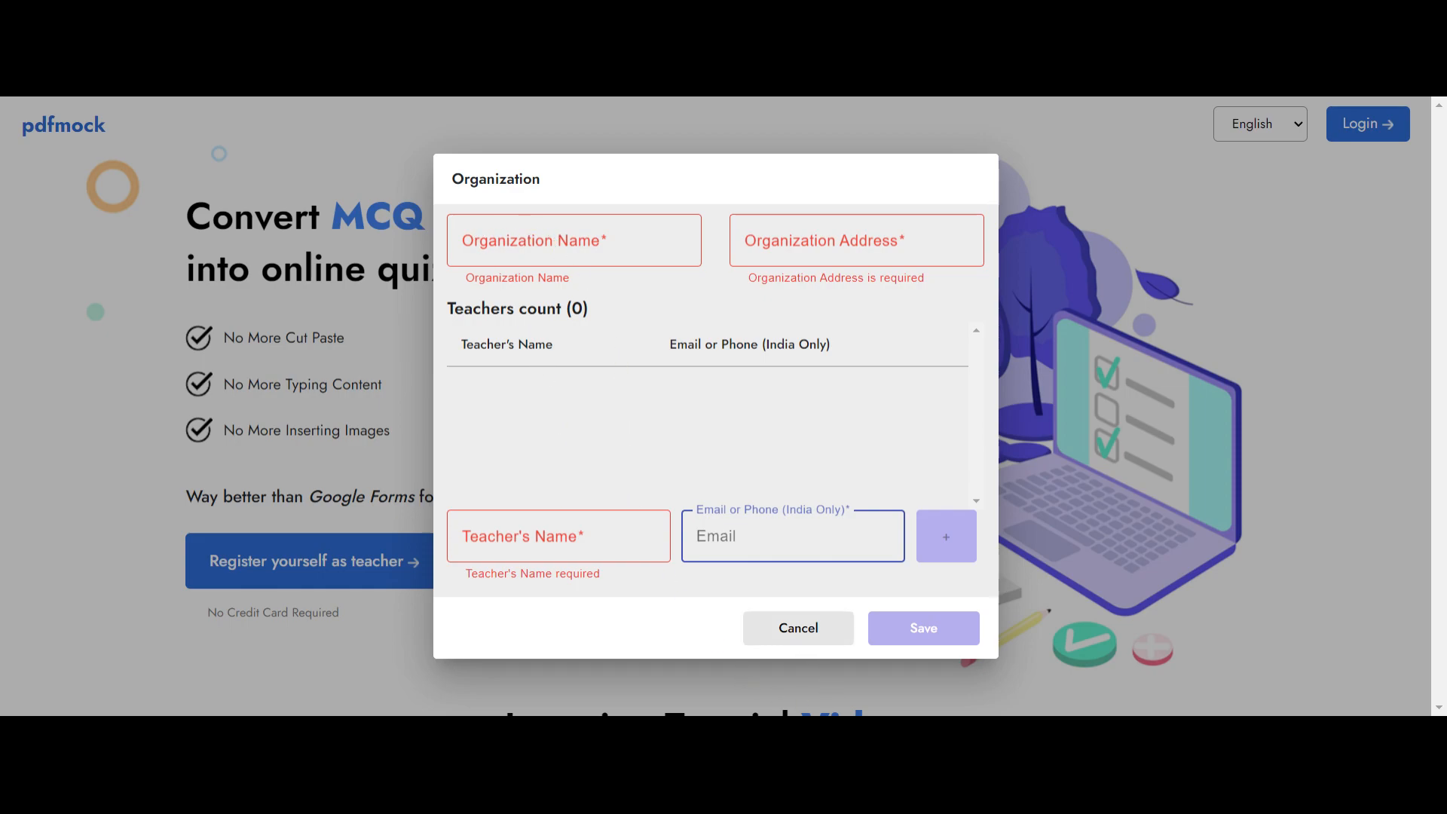
click(798, 637)
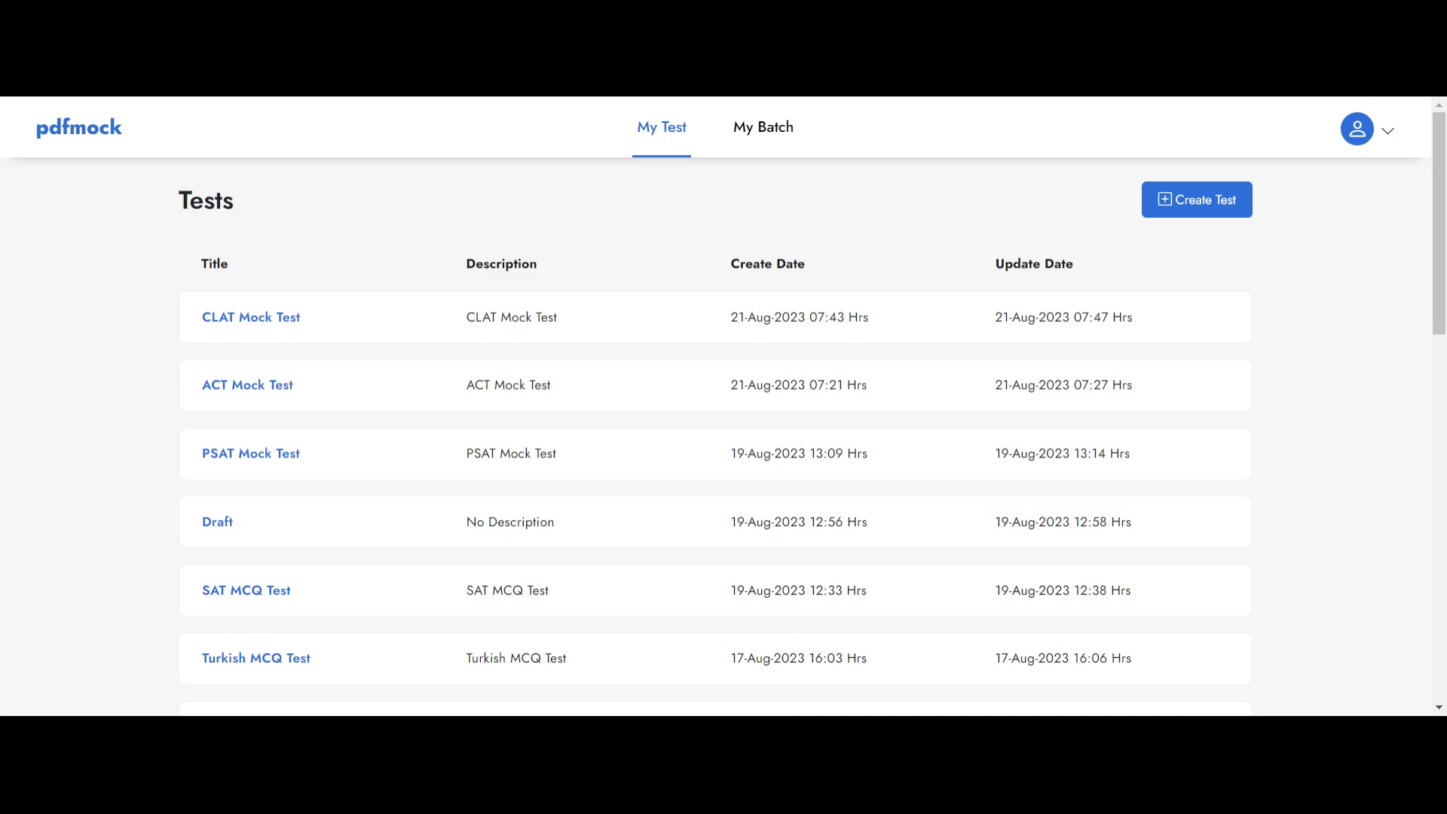
Step: Create a new test from the GRE Quant sample paper PDF and look over its first page
click(1040, 597)
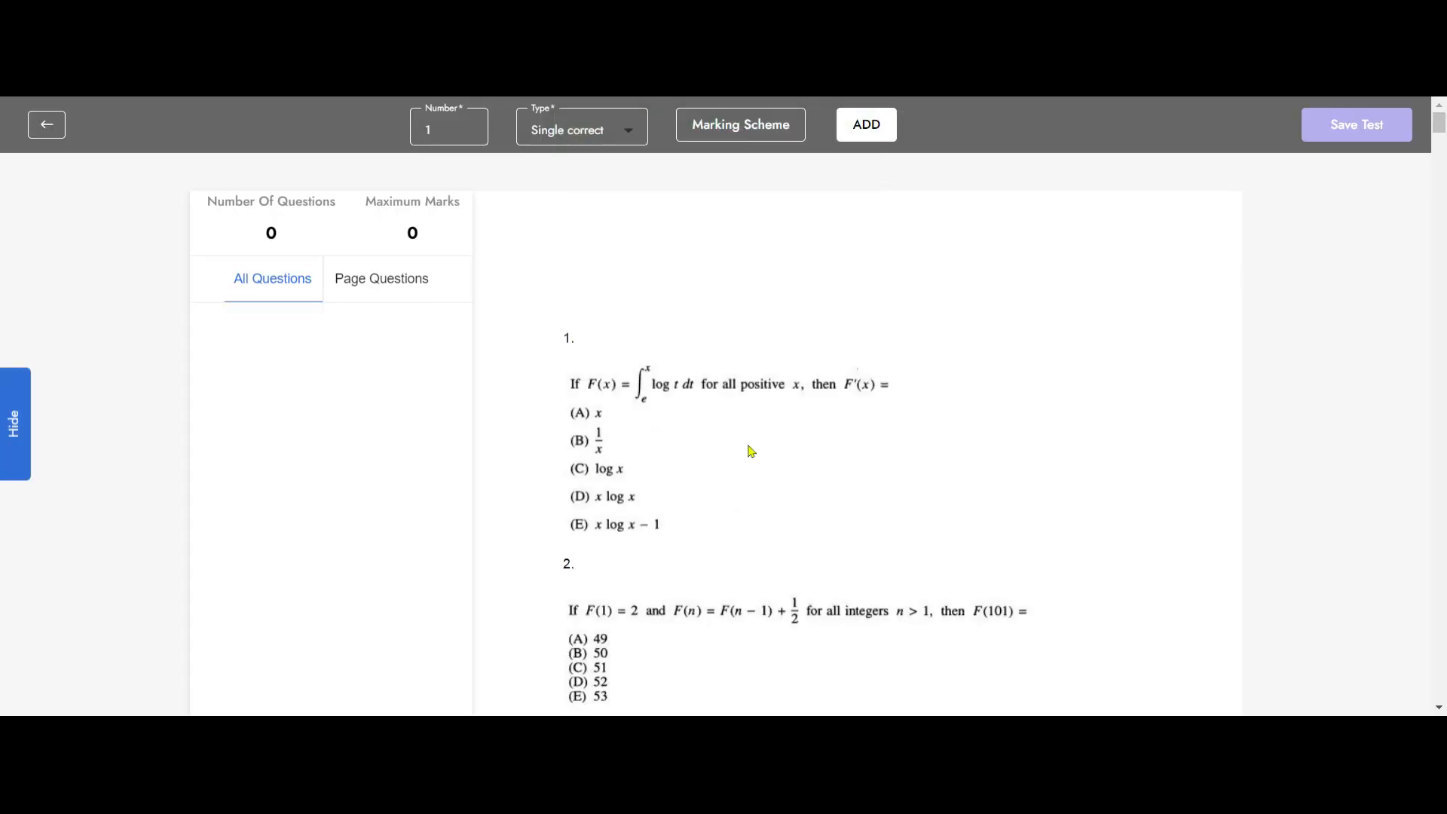
scroll(758, 446, down, 5)
scroll(758, 446, up, 5)
Step: Keep the question type as Single correct and set the marking scheme to 2 for correct and -1 for incorrect answers
click(628, 136)
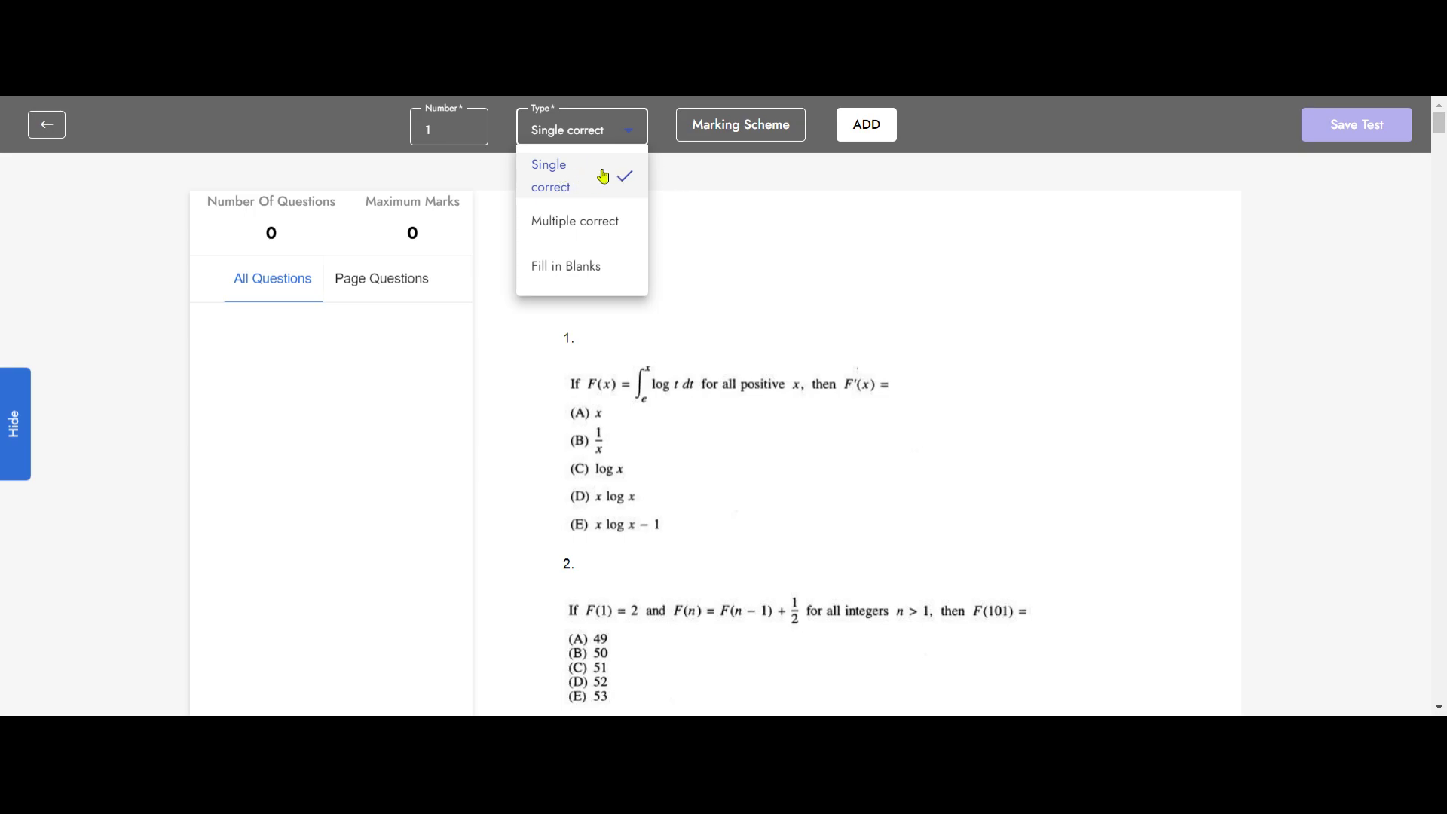
click(710, 195)
click(750, 135)
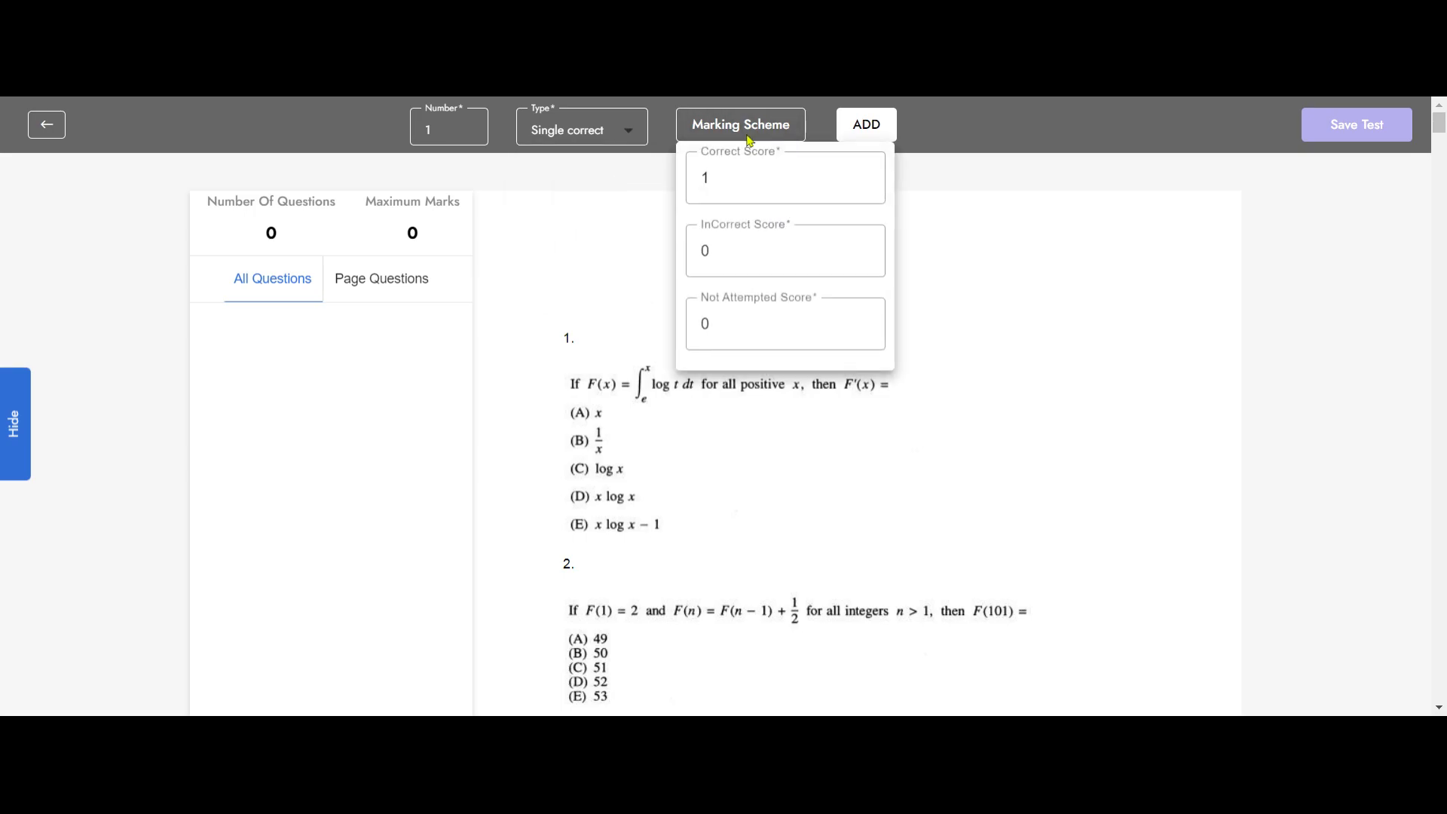
click(864, 173)
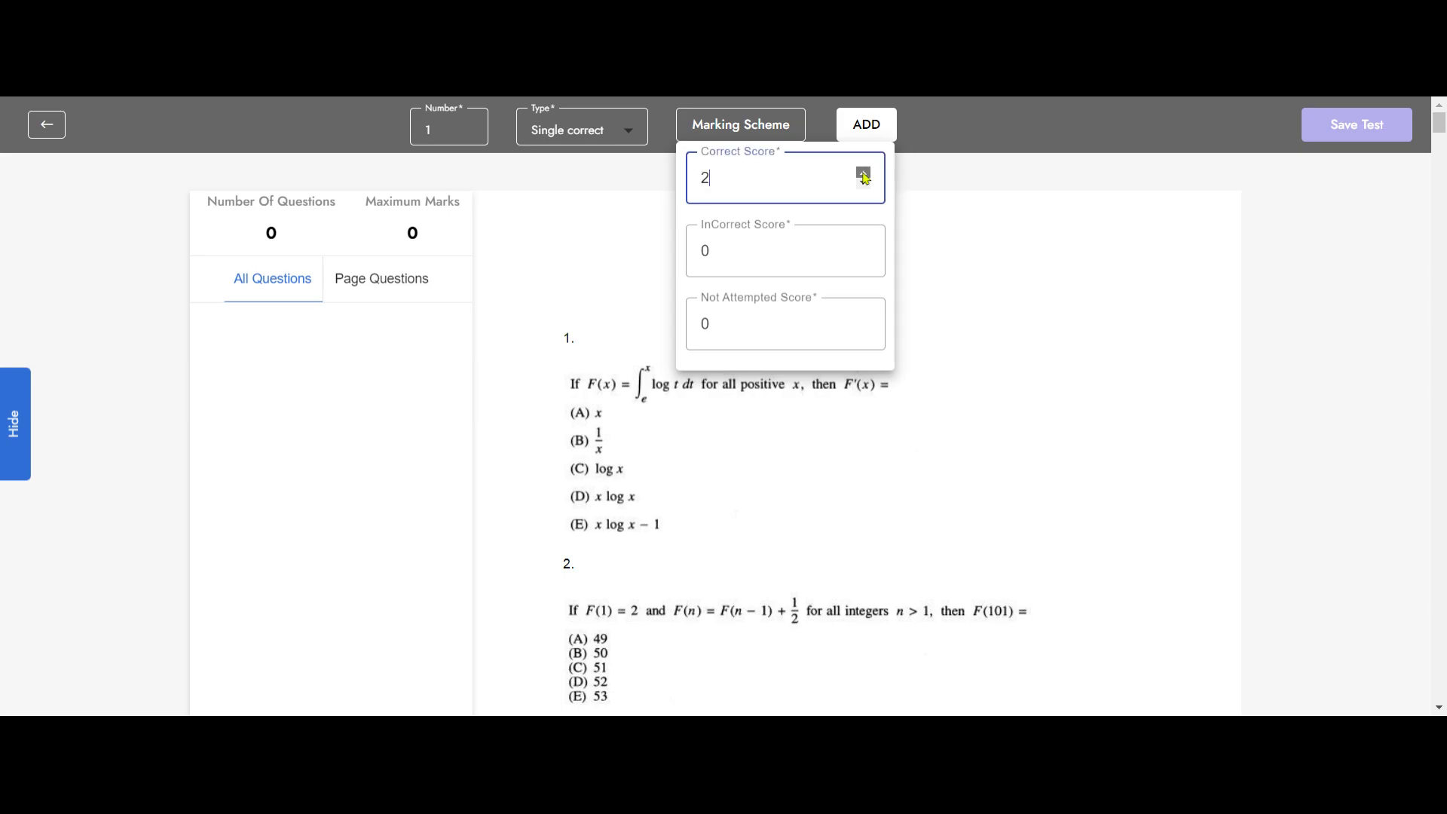
click(864, 258)
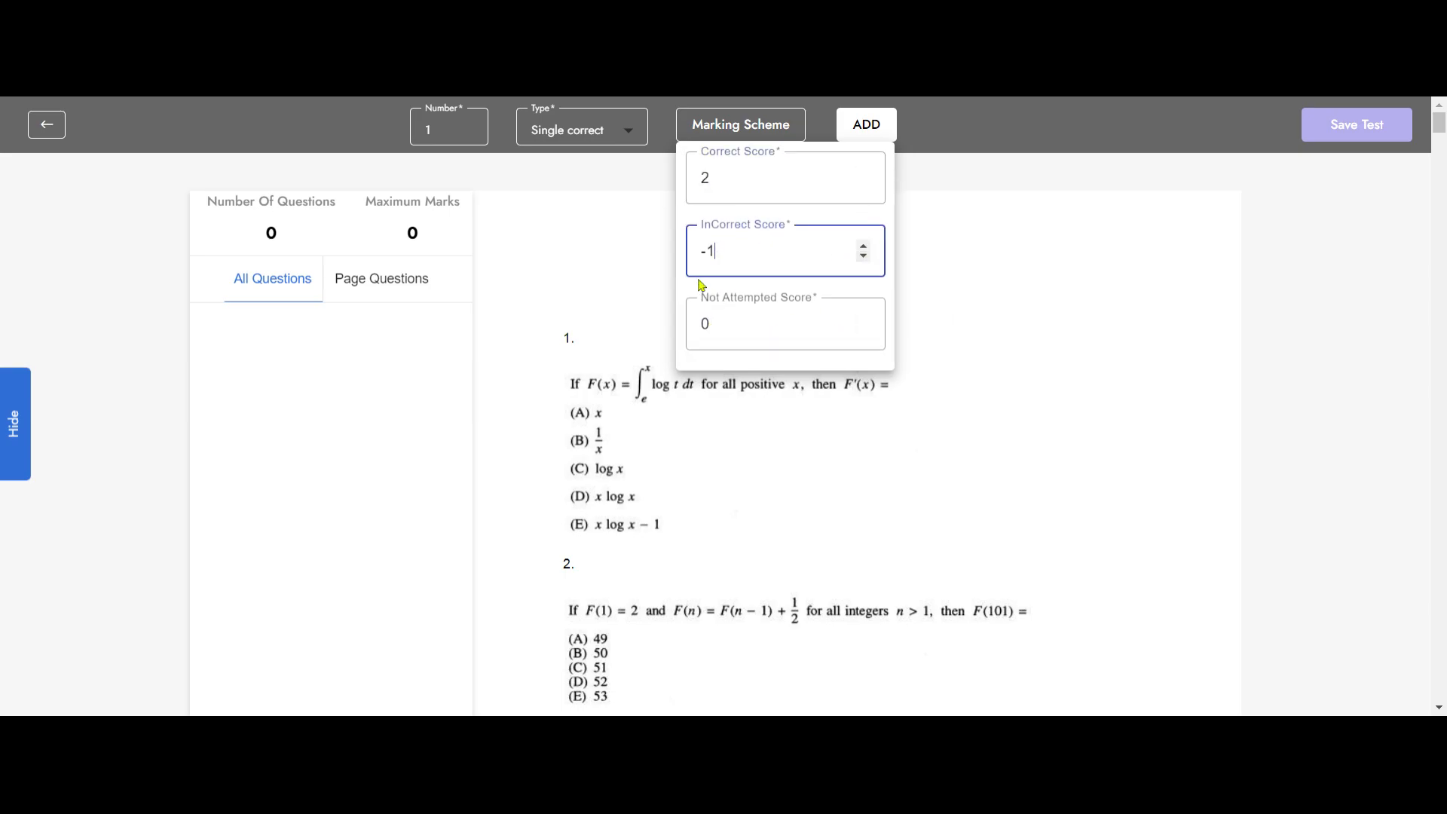
click(942, 228)
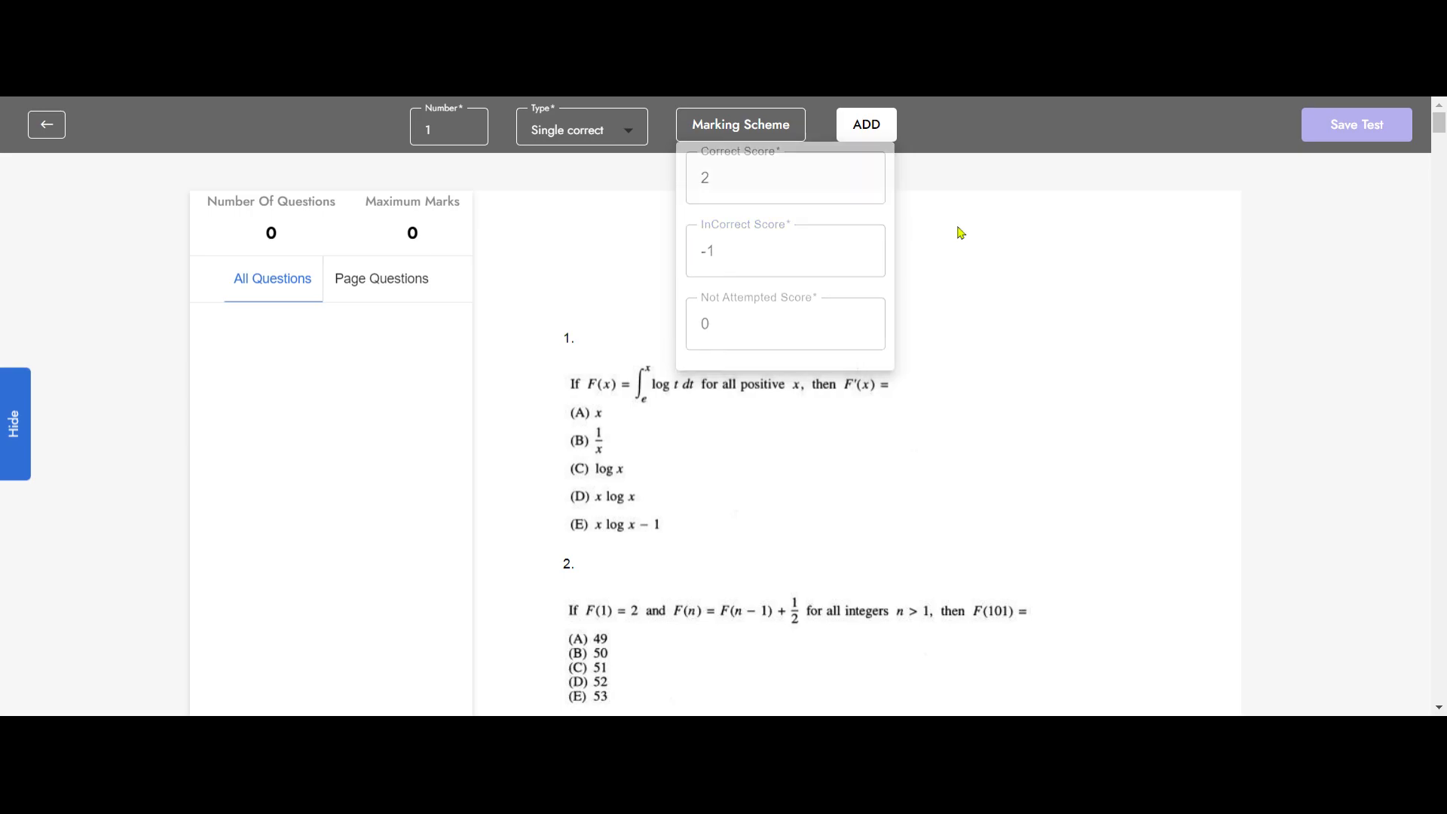
Step: Add question 1 with answer bubbles on options A to E, mark option B (1/x) as correct, and save it
click(867, 125)
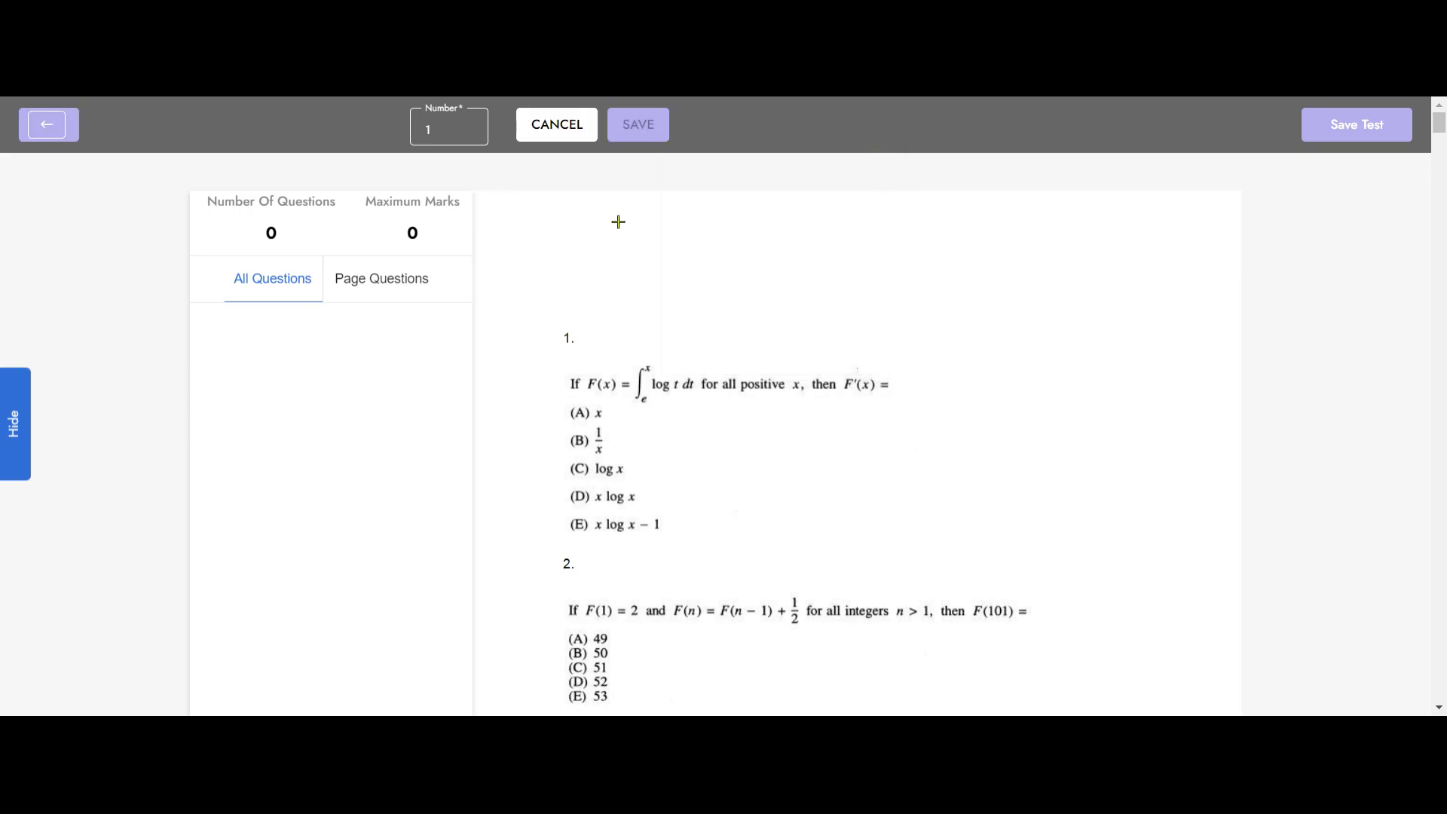
scroll(655, 374, down, 2)
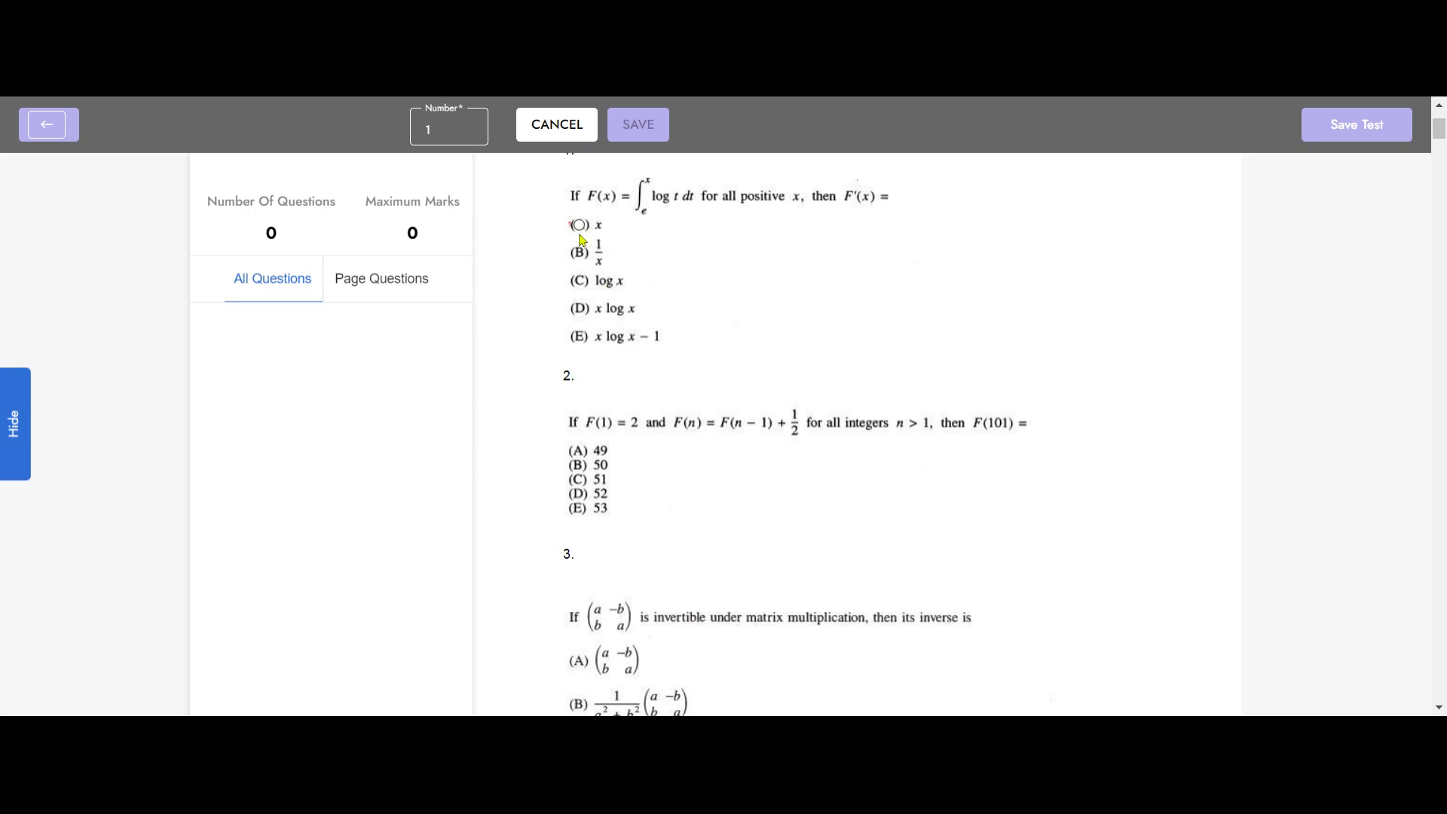
click(579, 252)
click(583, 281)
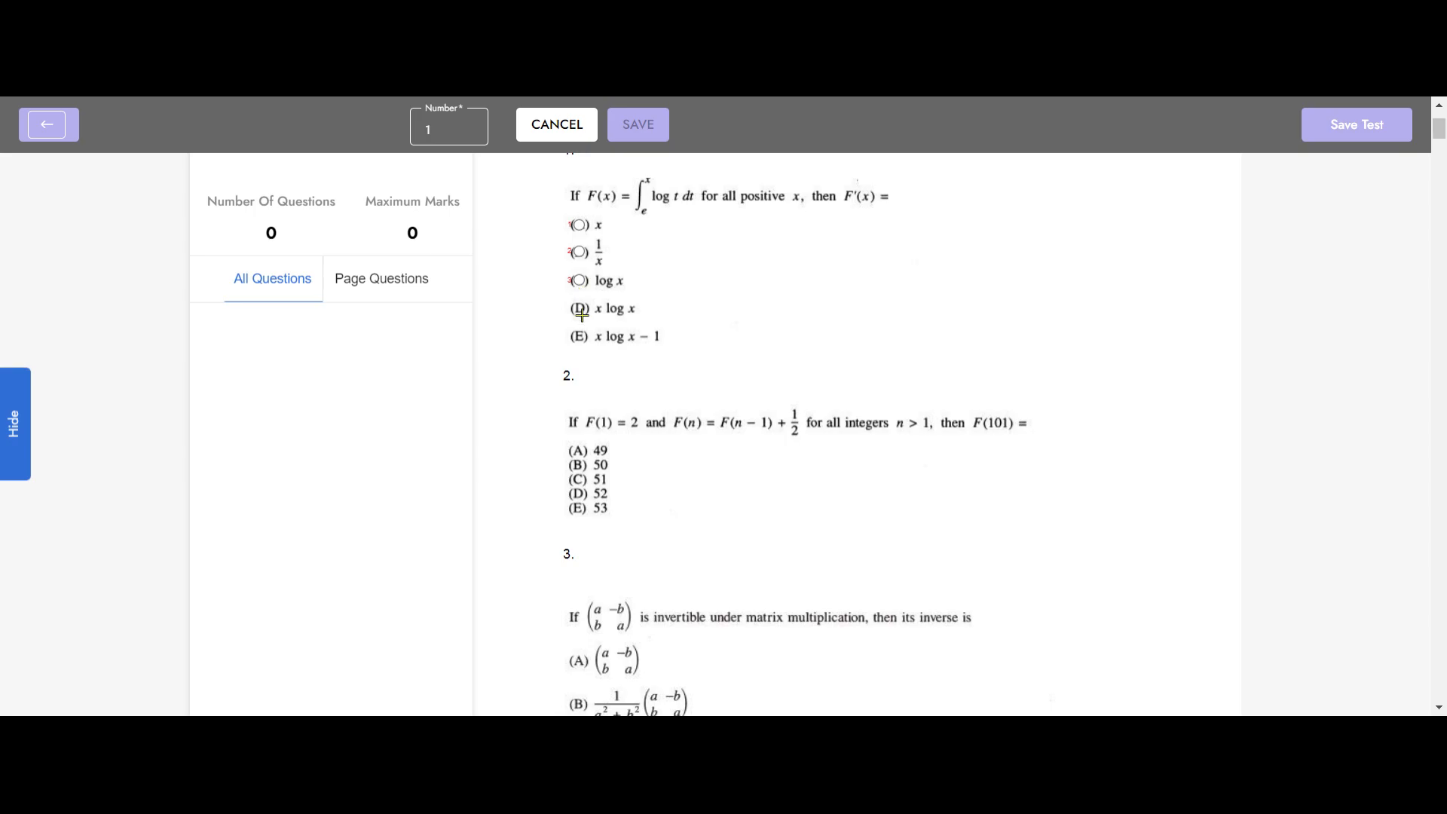
click(580, 308)
click(578, 337)
click(580, 253)
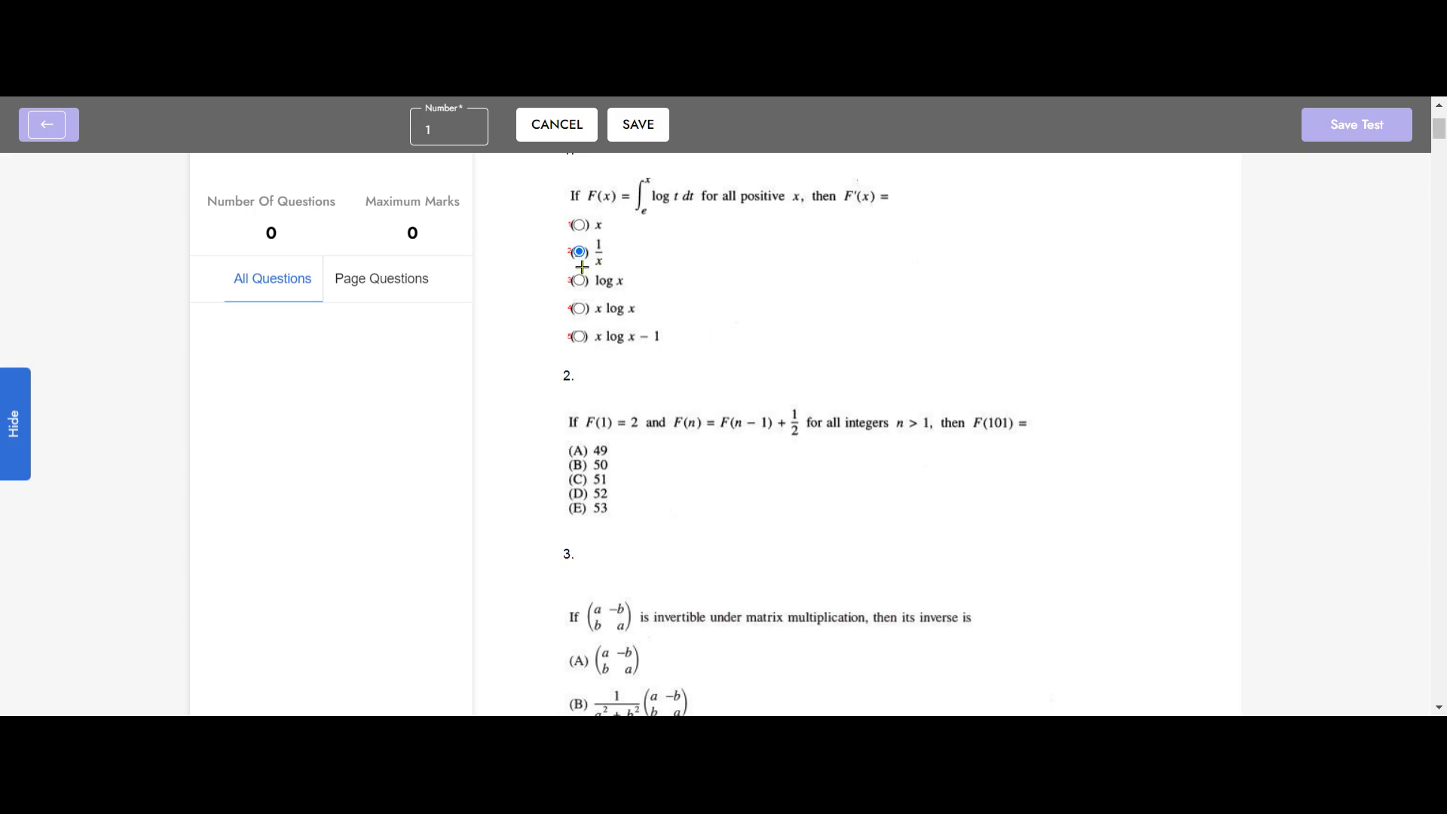
click(647, 138)
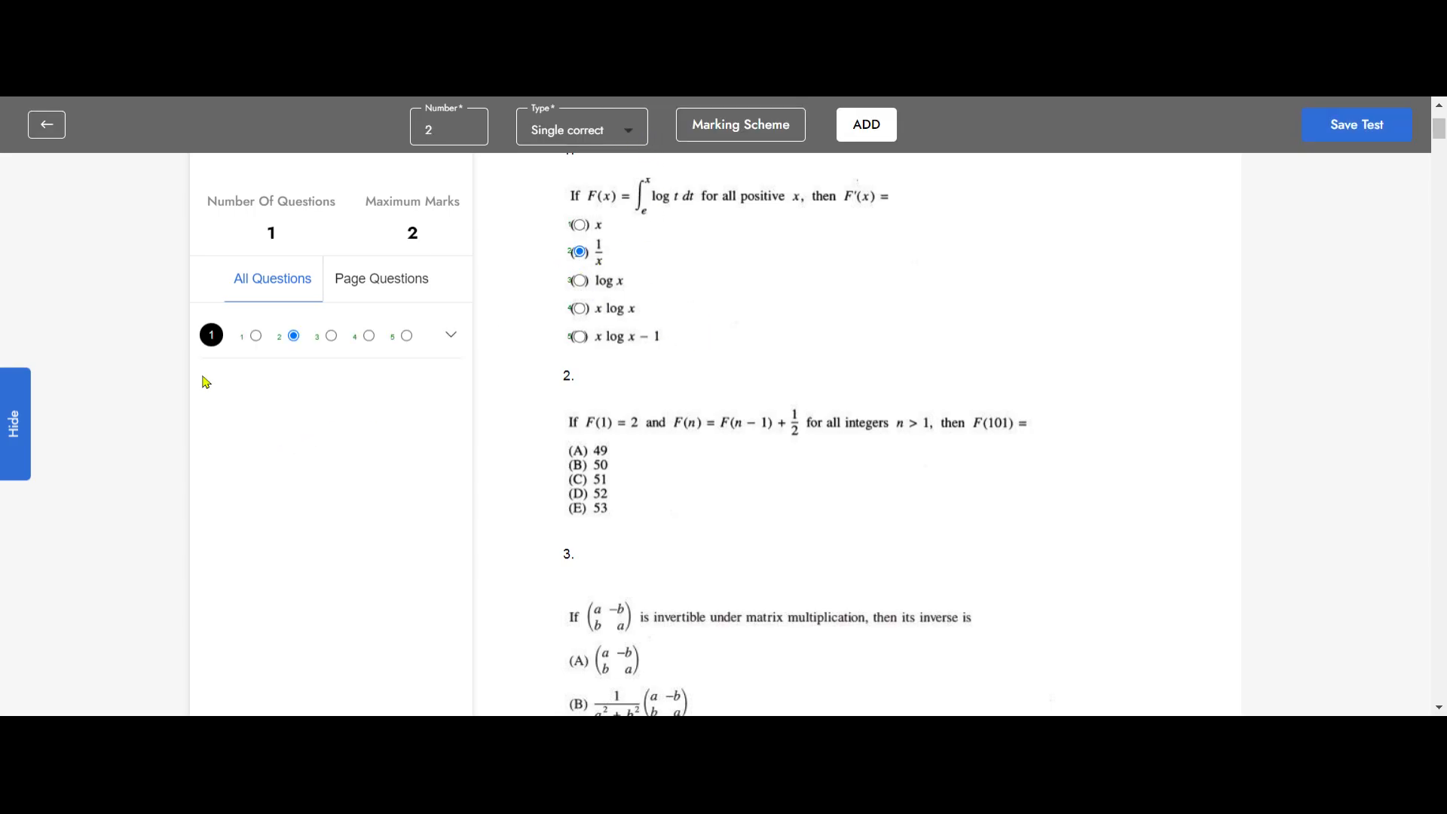
Step: Check question 1's marking details, and switch its correct answer to option 3 and back to option 2
click(452, 337)
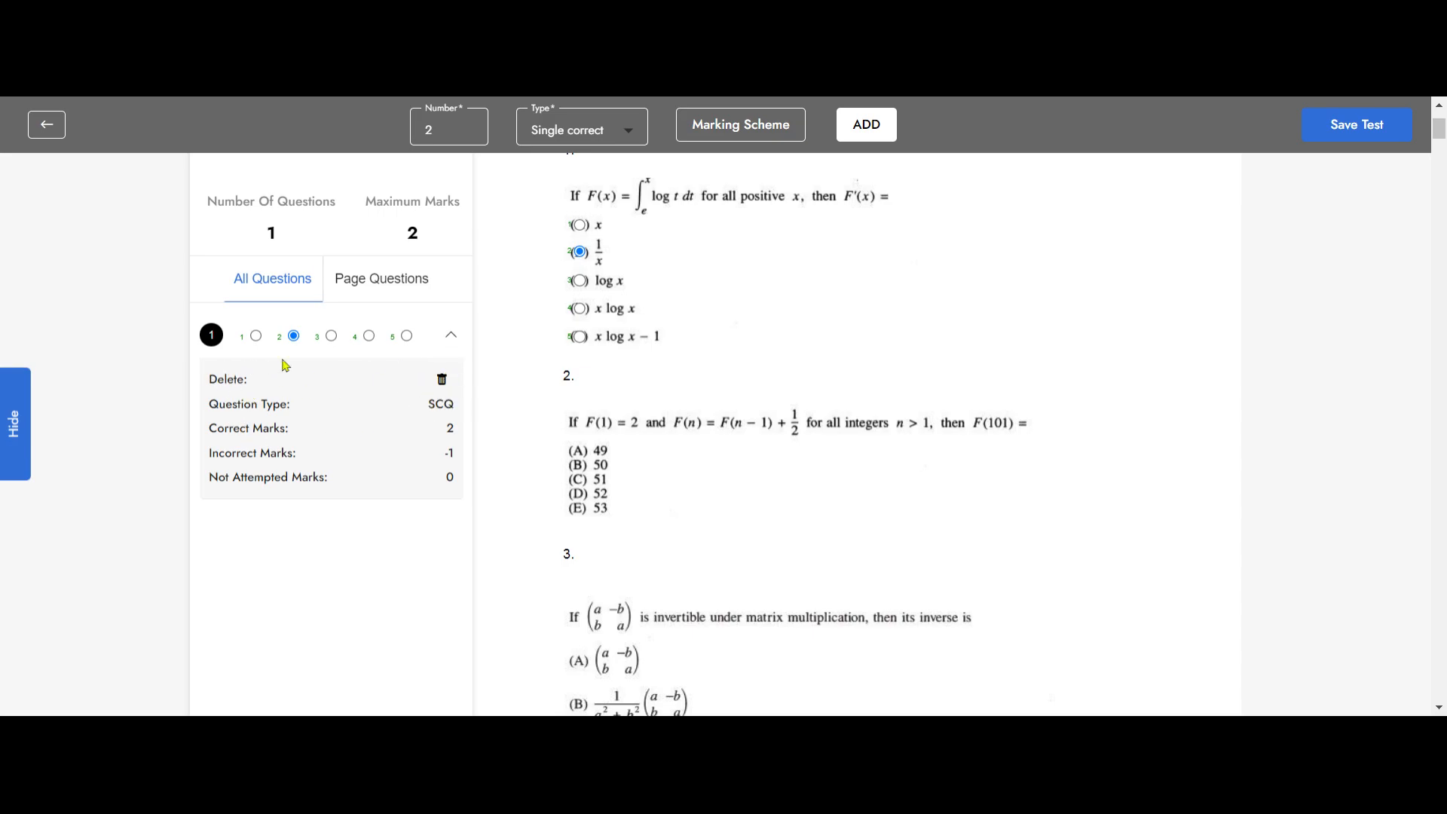
click(332, 336)
click(294, 336)
click(452, 336)
Step: Add question 2 with answer bubbles on options A to E, mark option C (51) as correct, and save it
click(879, 138)
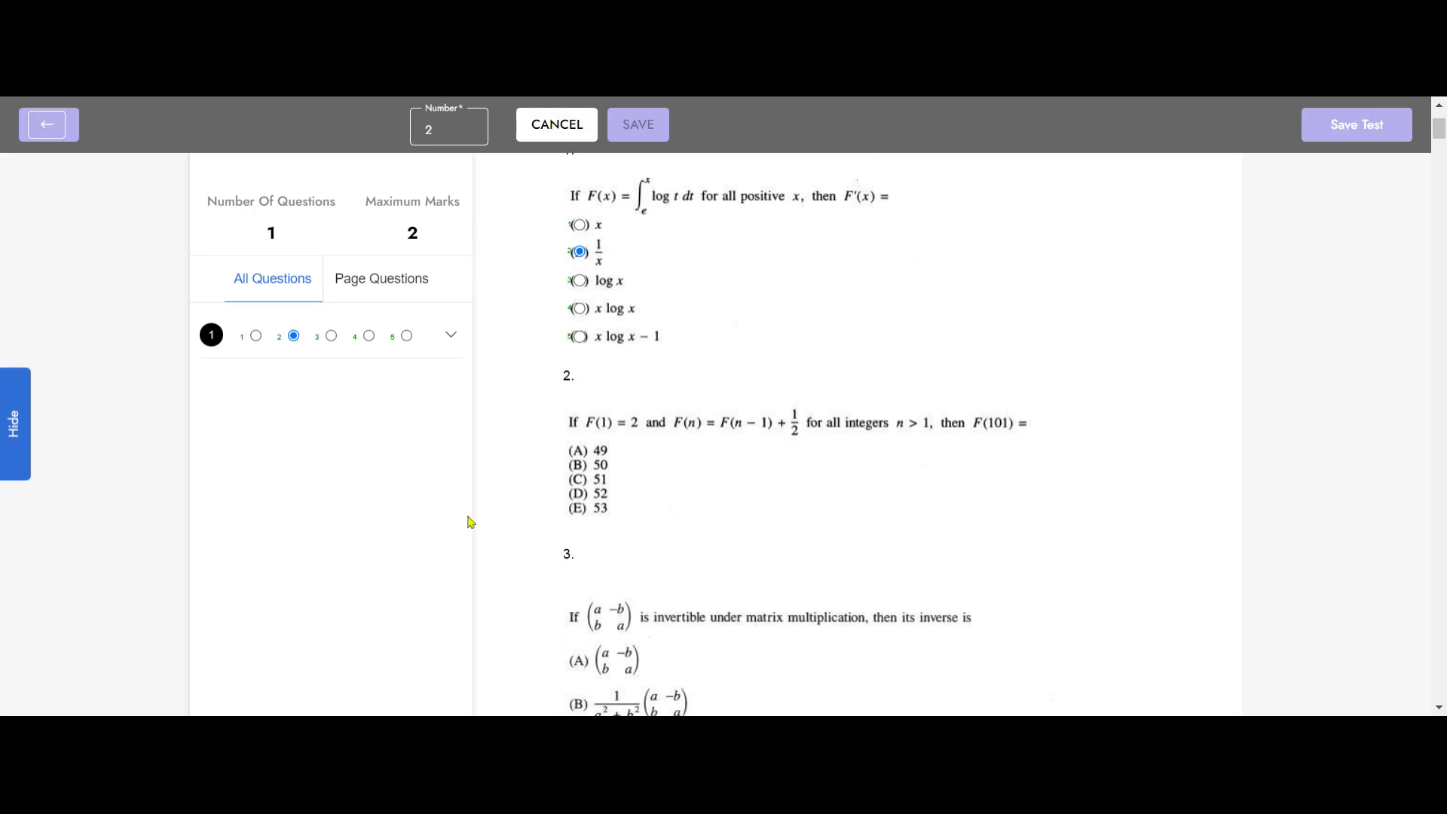
click(578, 451)
click(577, 465)
click(578, 479)
click(577, 494)
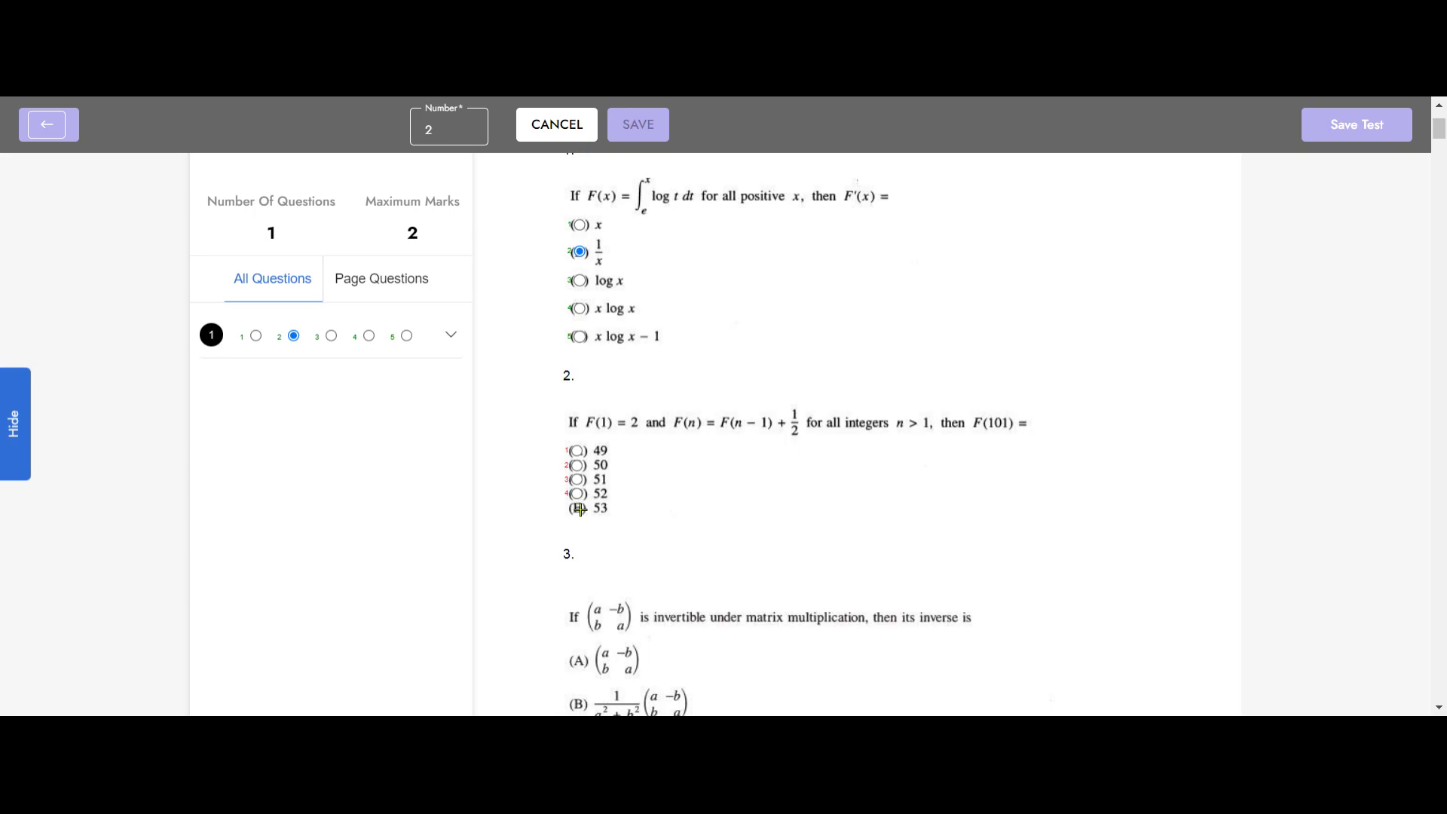
click(577, 507)
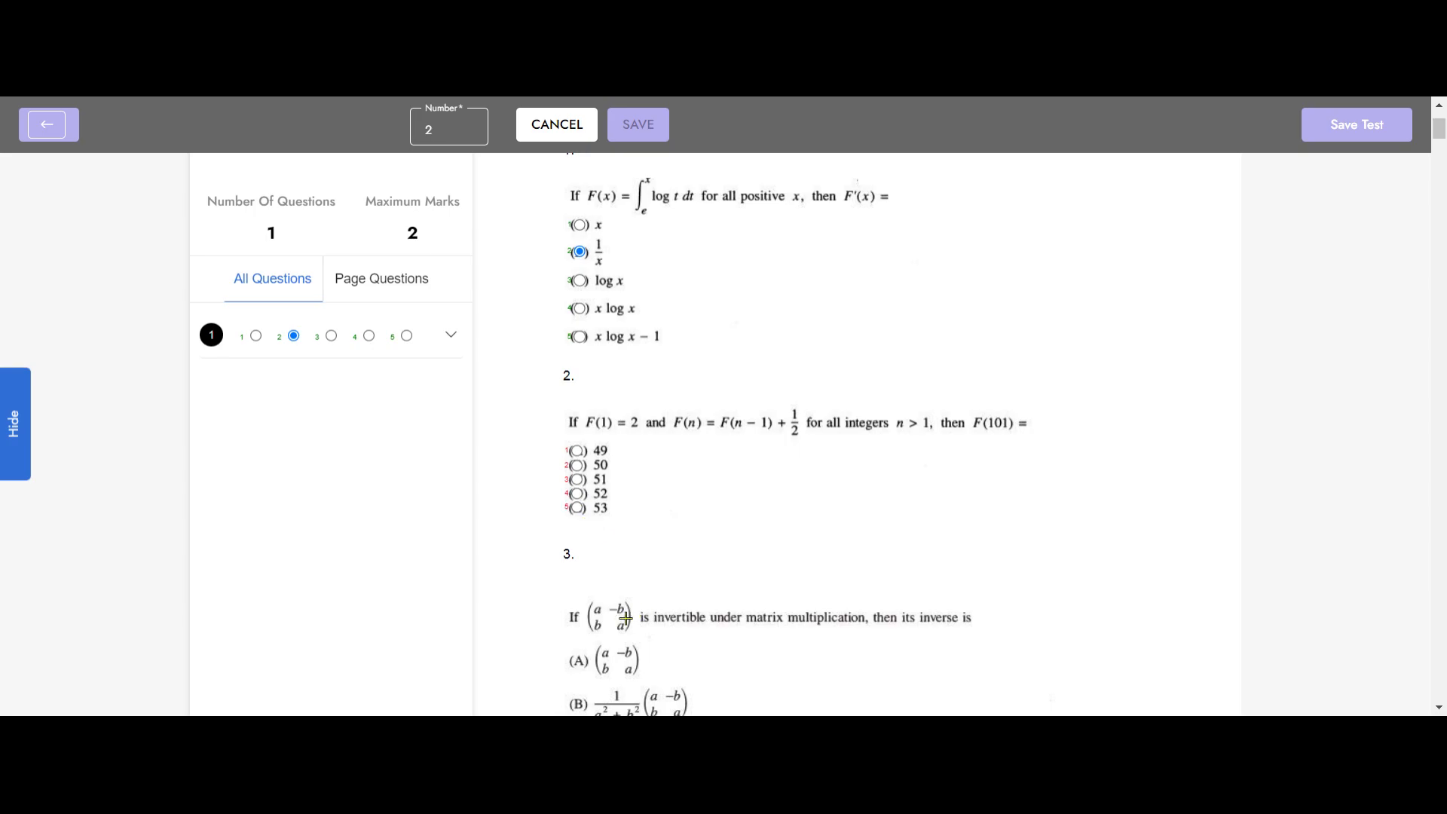
click(584, 484)
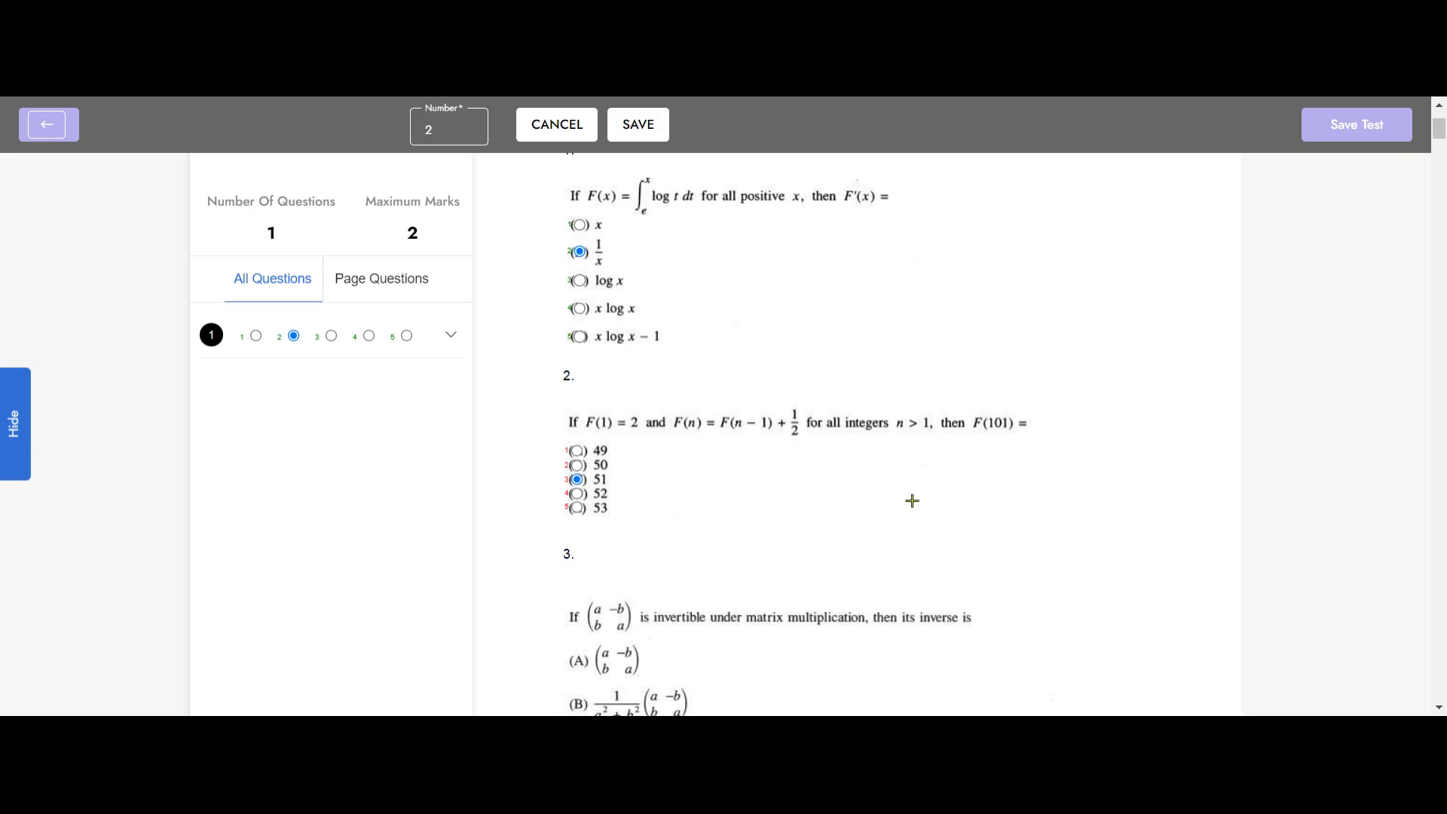
click(638, 124)
Step: Add question 3 with answer bubbles on matrix options A to E, mark option E as correct, and save it
click(867, 125)
scroll(649, 387, down, 4)
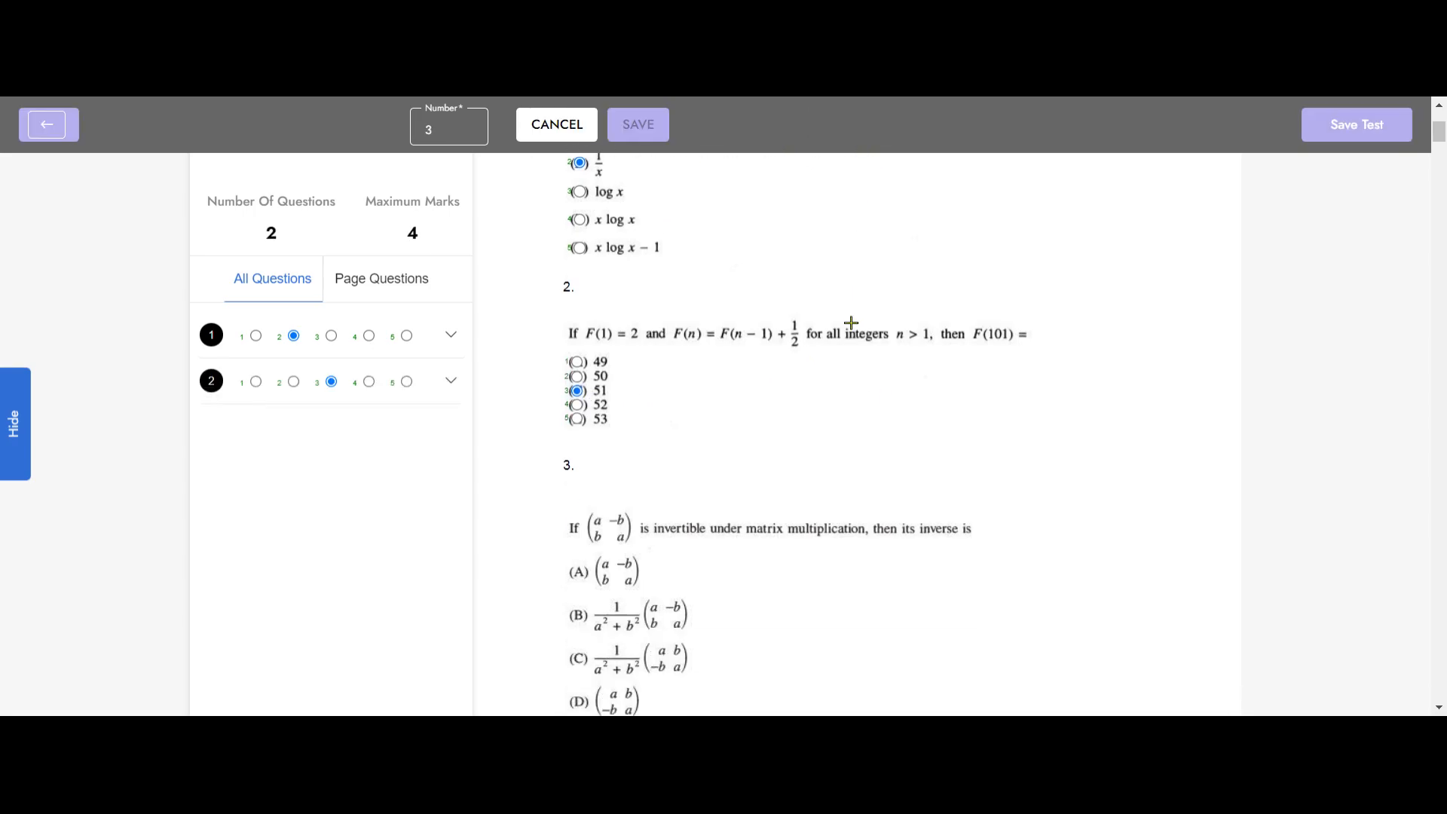
click(579, 380)
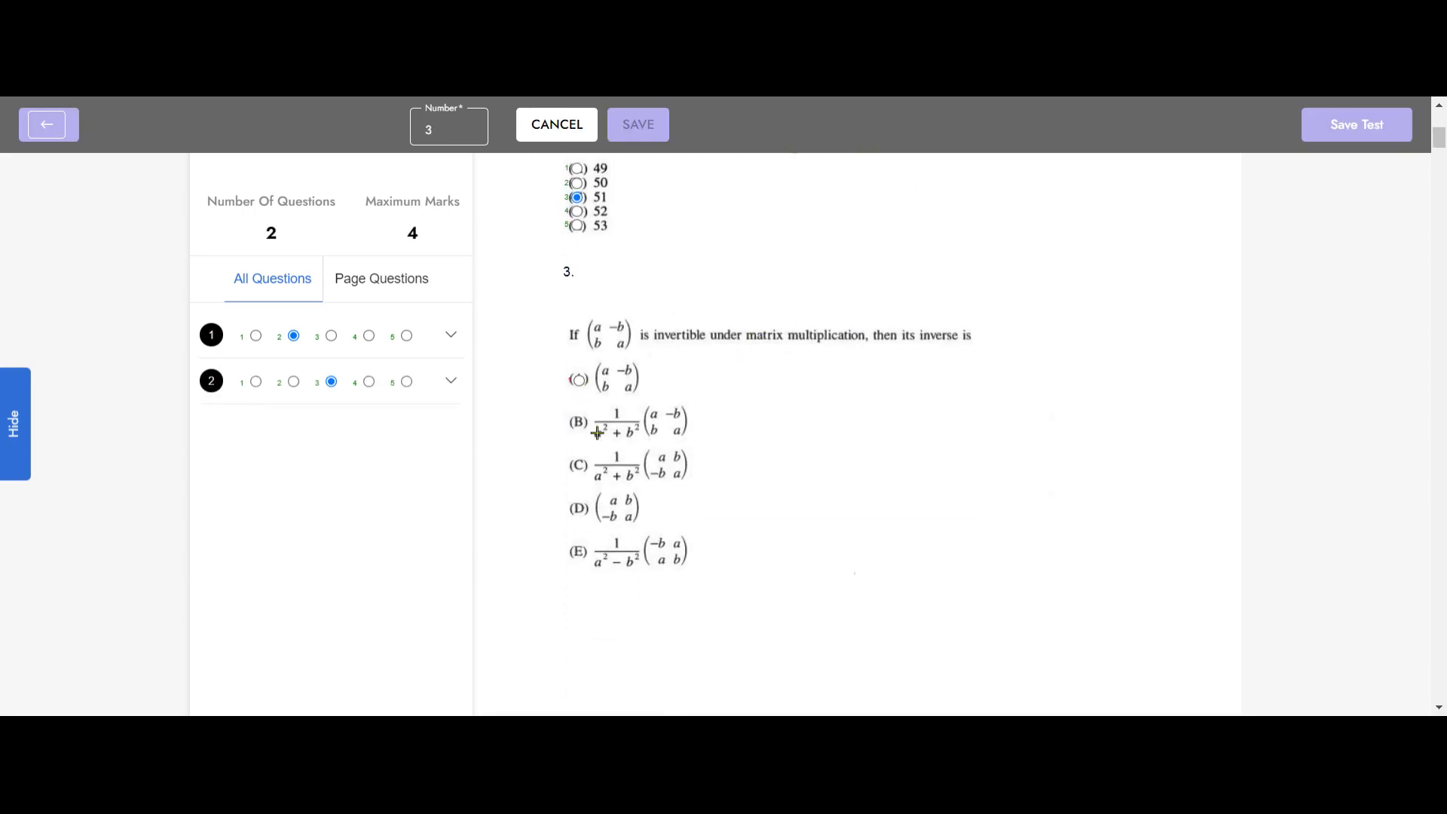
click(578, 422)
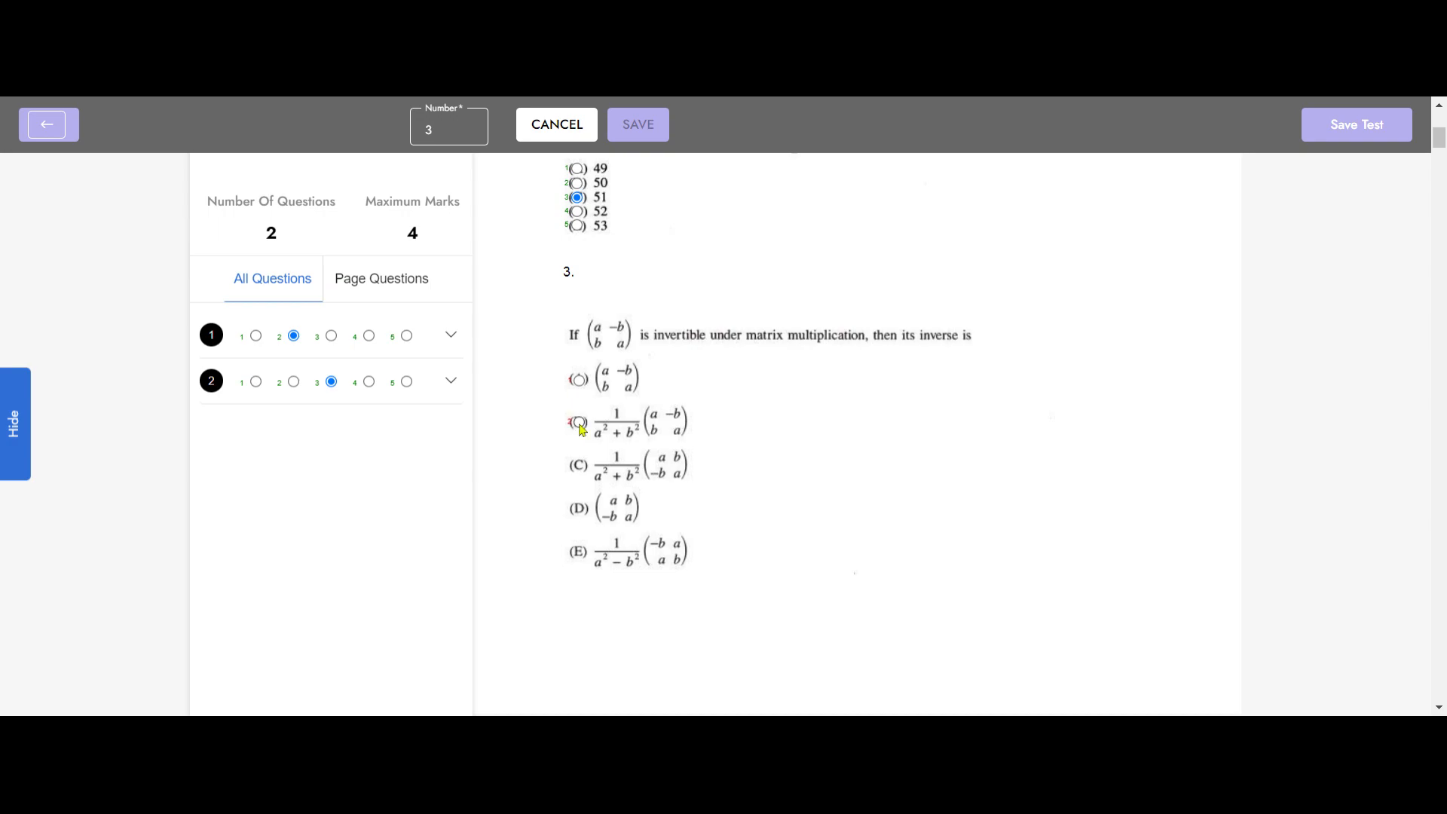
click(579, 466)
click(578, 509)
click(578, 551)
click(581, 554)
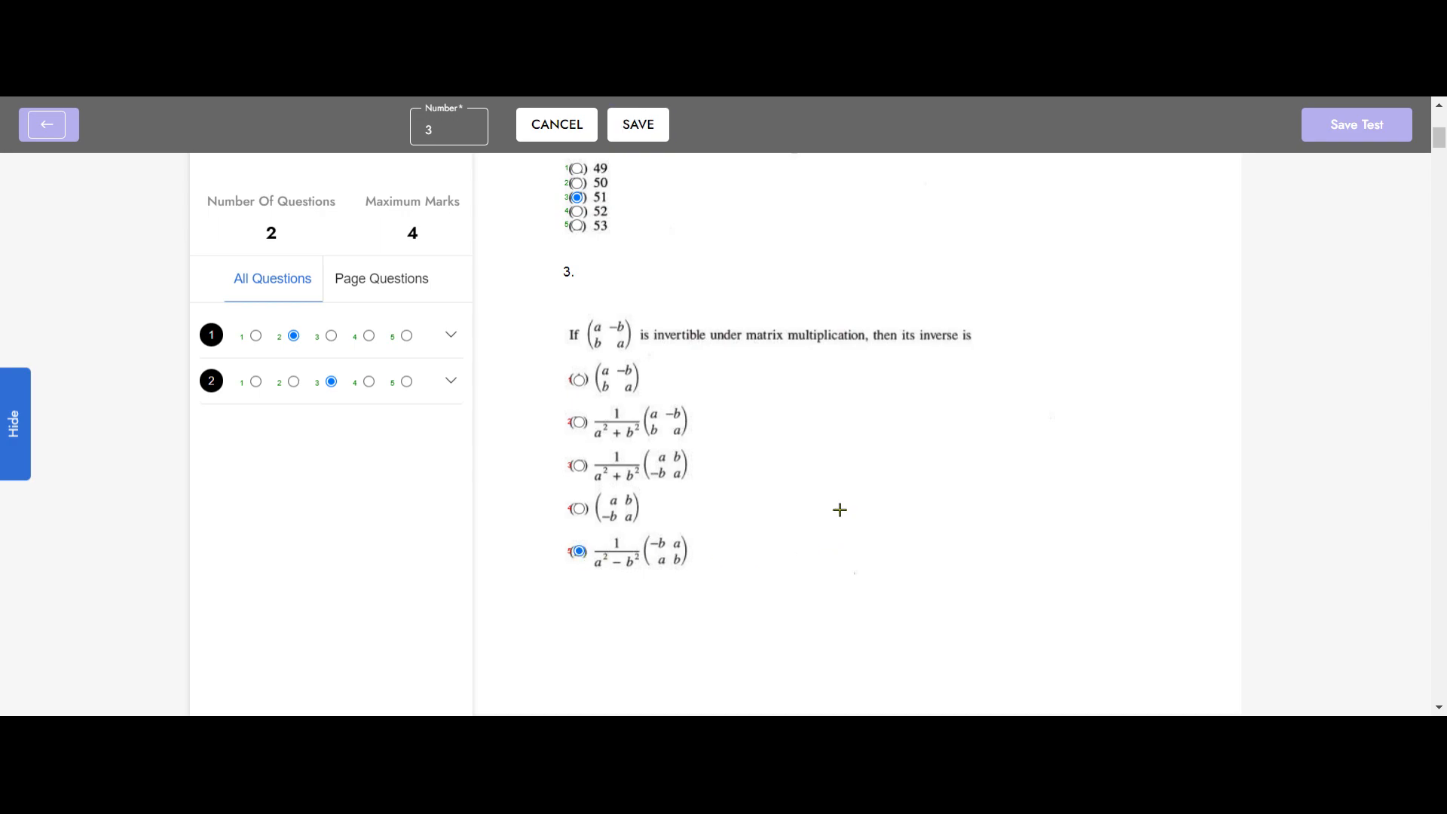
click(642, 124)
Step: Start saving the test and enter "GMAT Mock Test" as both its title and its description
scroll(854, 376, up, 4)
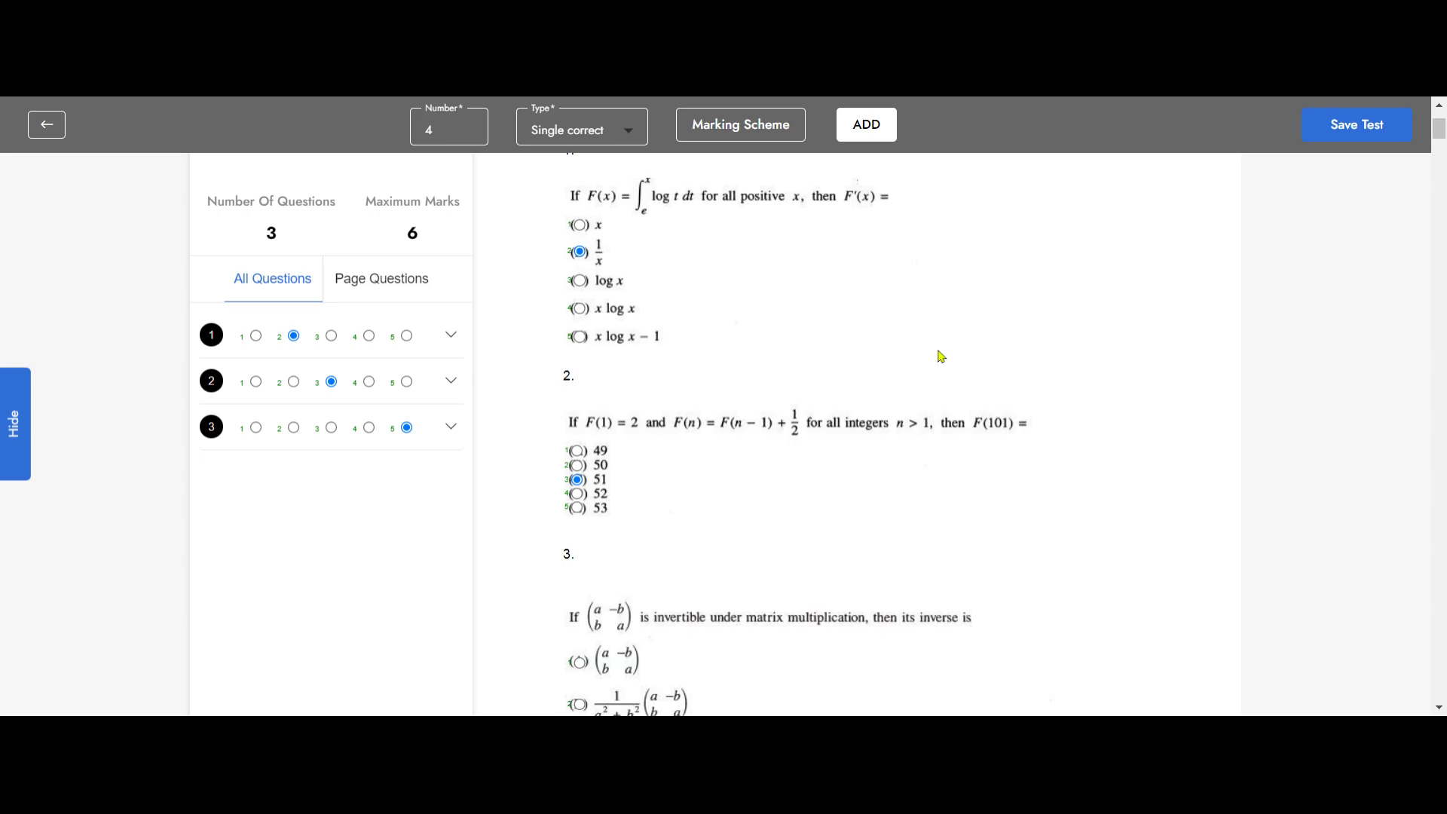
scroll(942, 356, down, 10)
scroll(942, 355, up, 4)
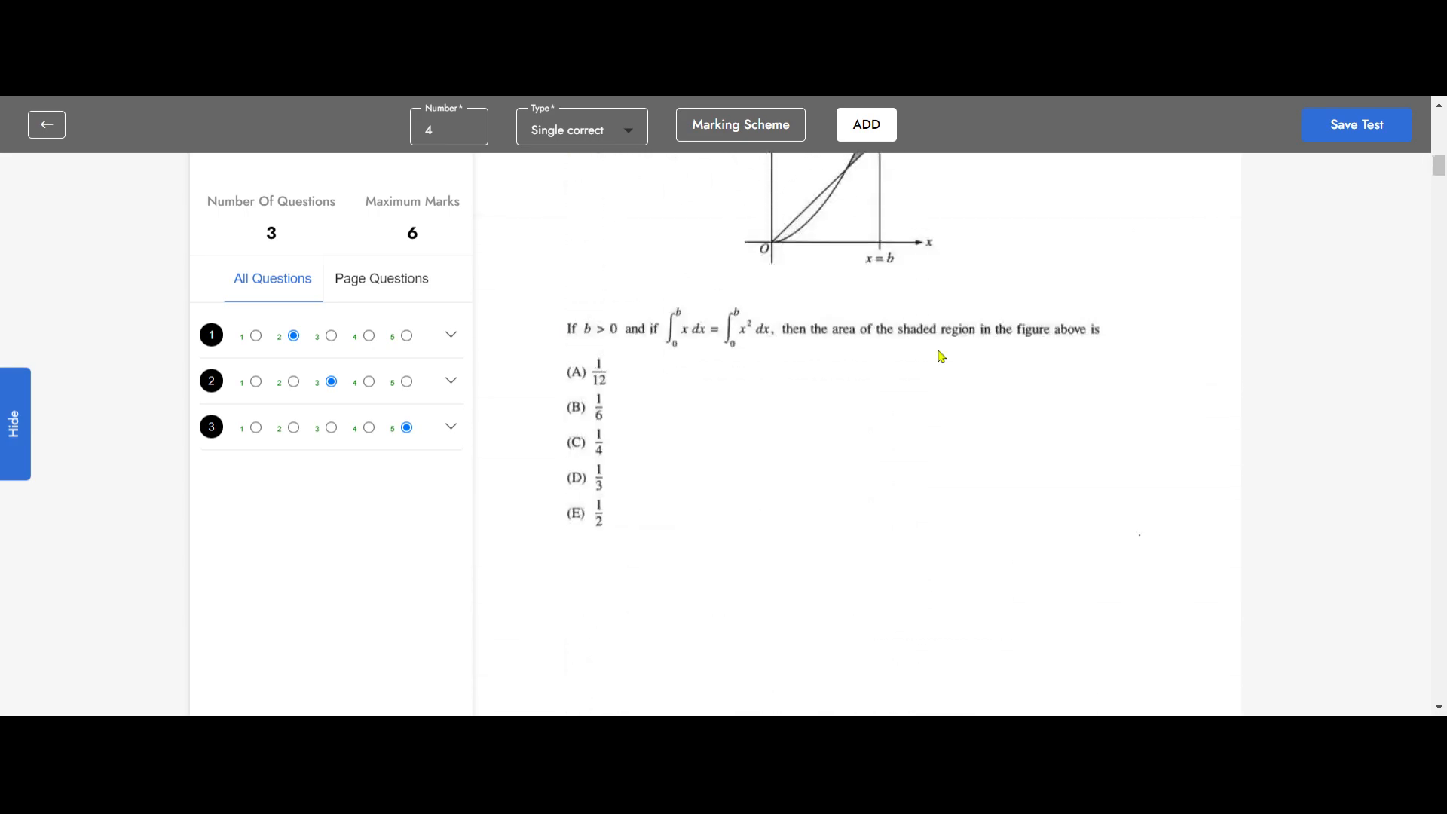
scroll(941, 356, up, 6)
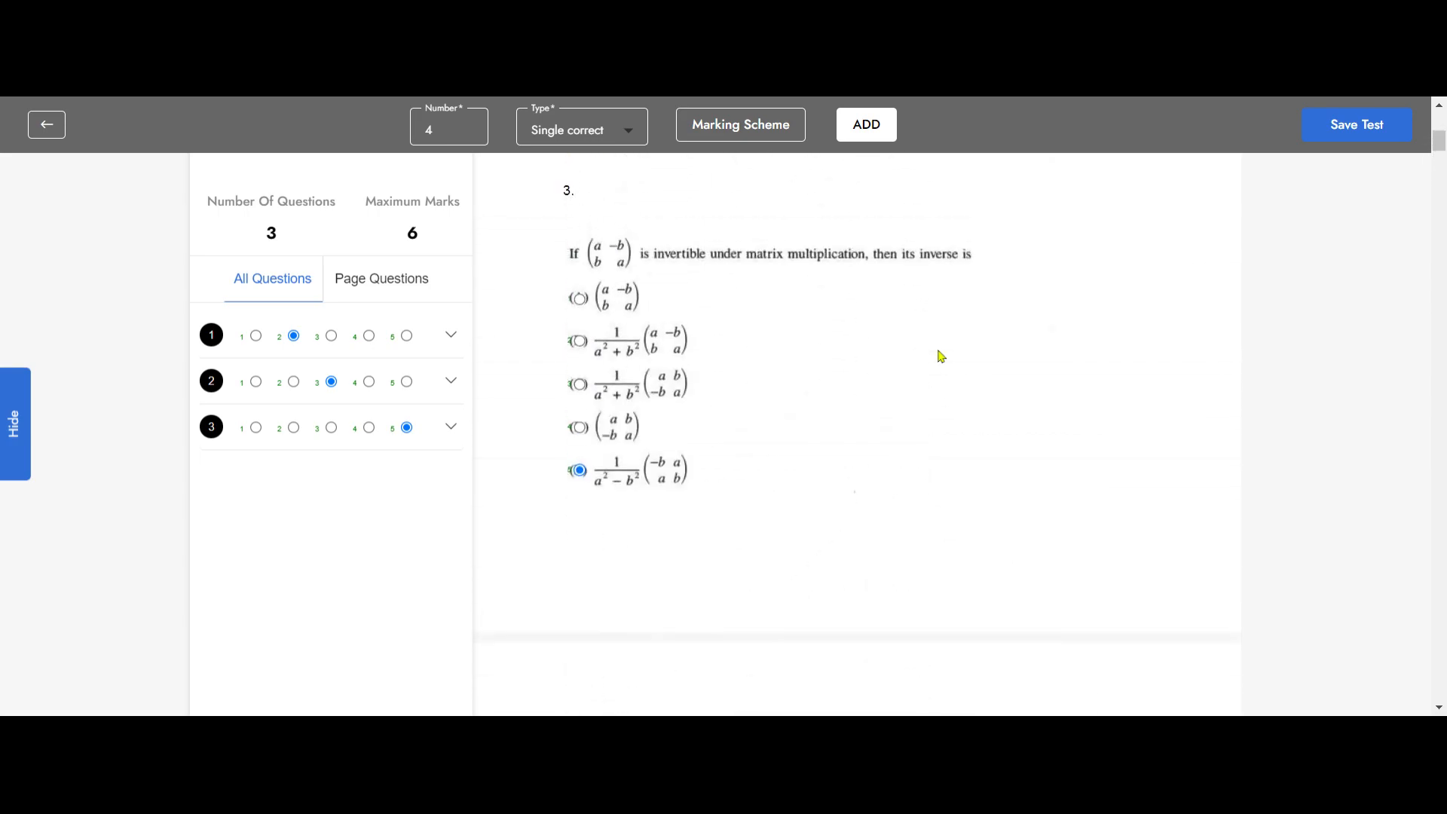
scroll(941, 355, up, 8)
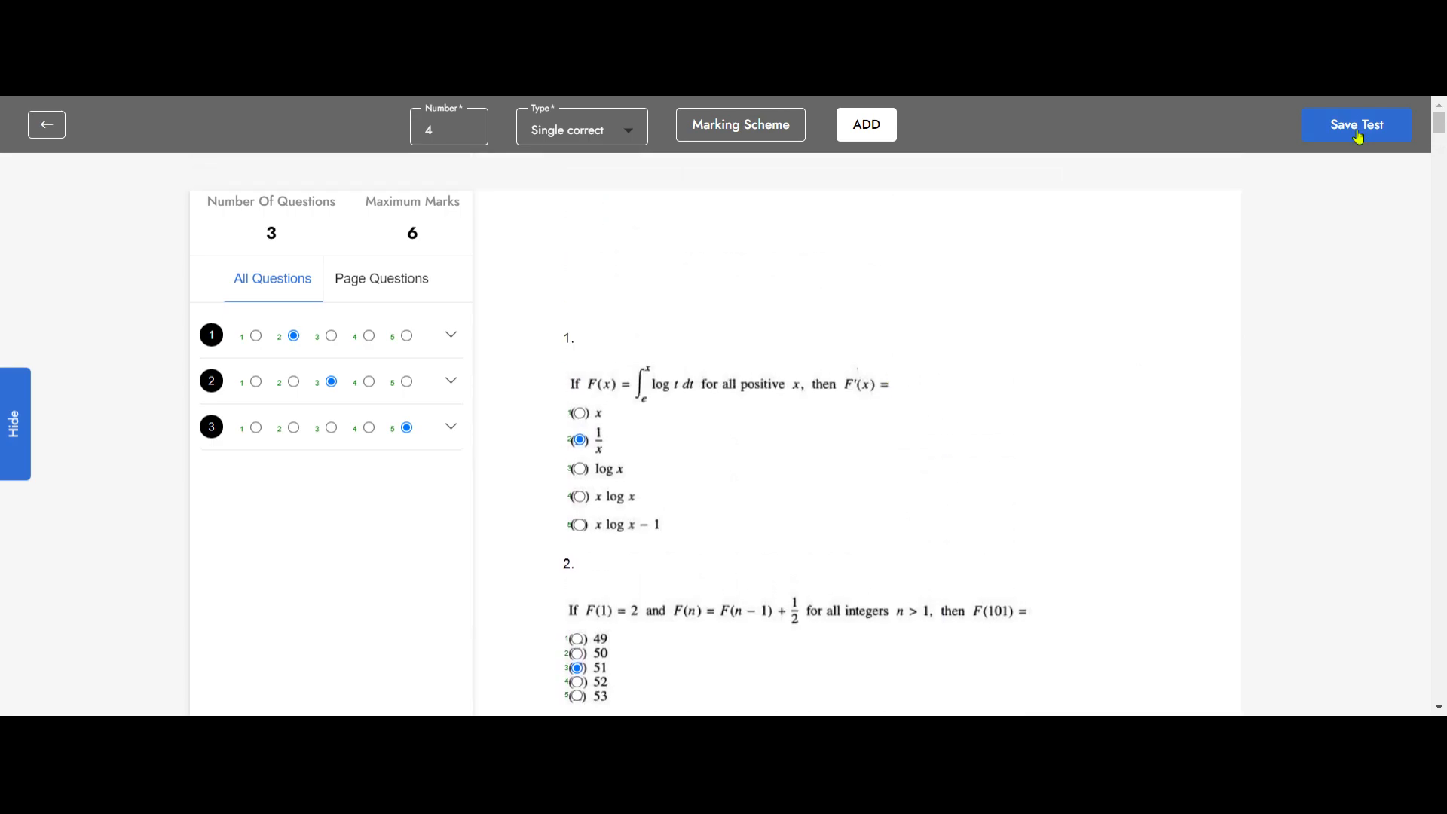
click(1359, 137)
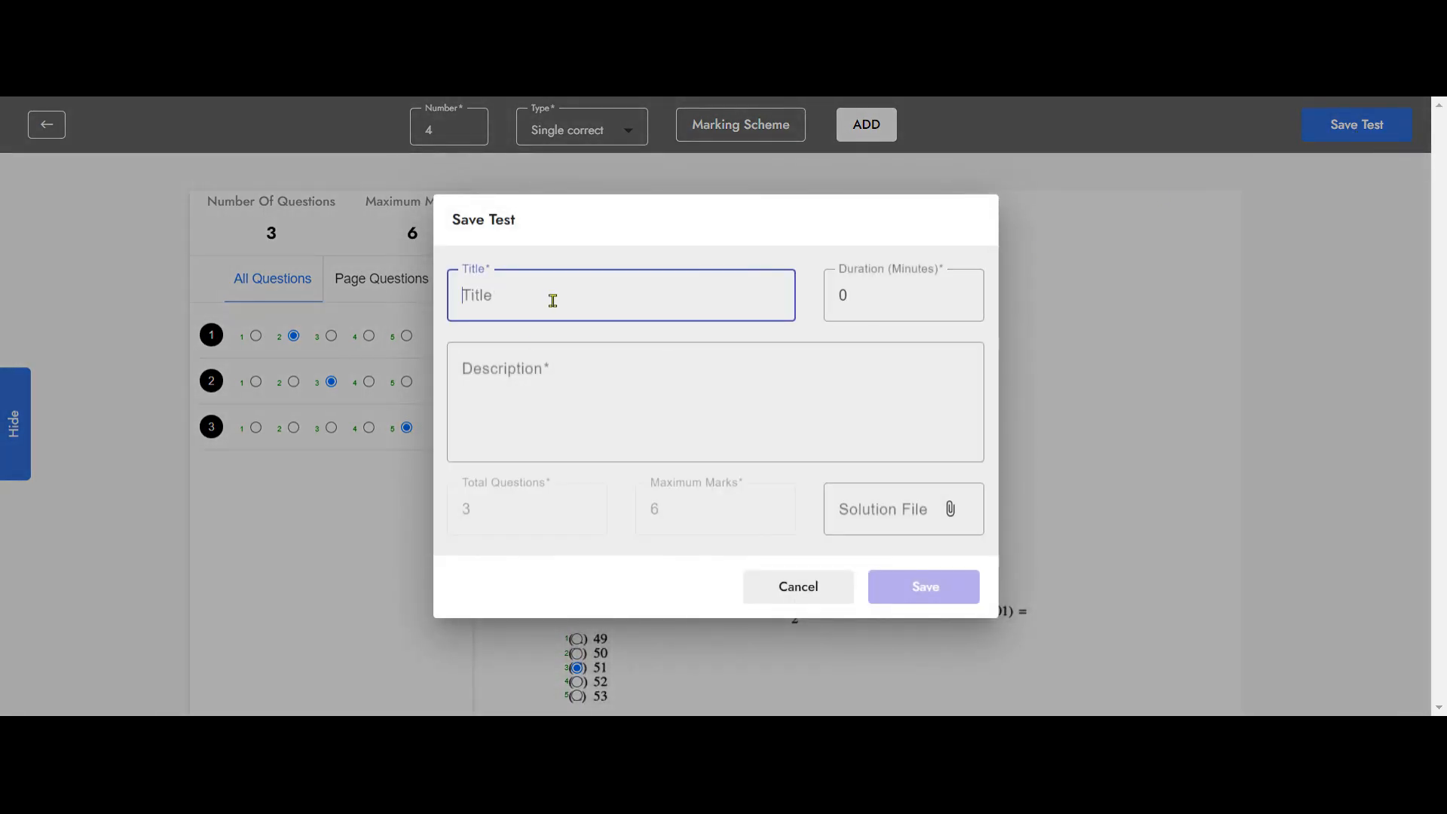
text(GMAT Mock Test)
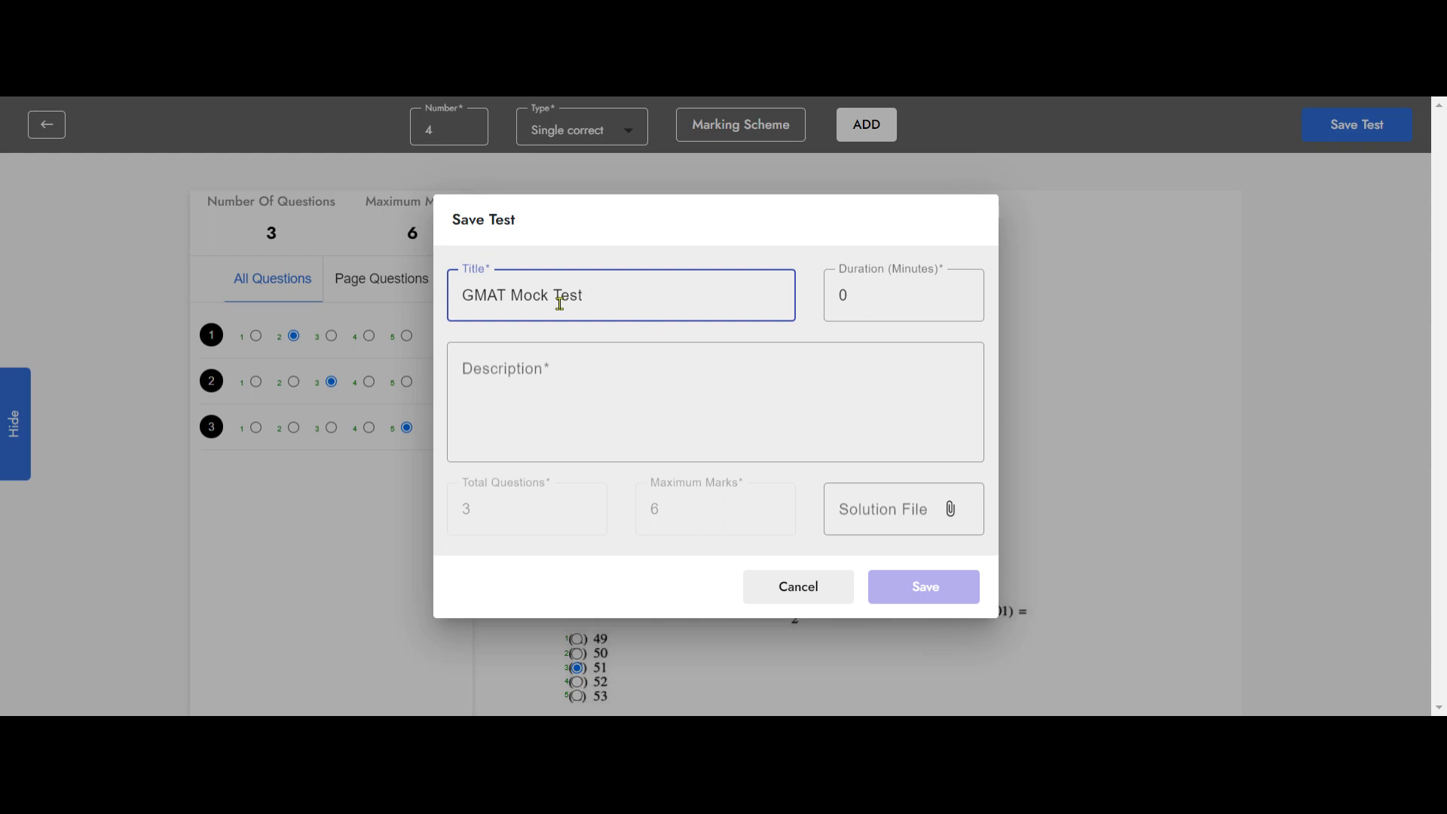
drag(584, 297, 441, 297)
key(ctrl+c)
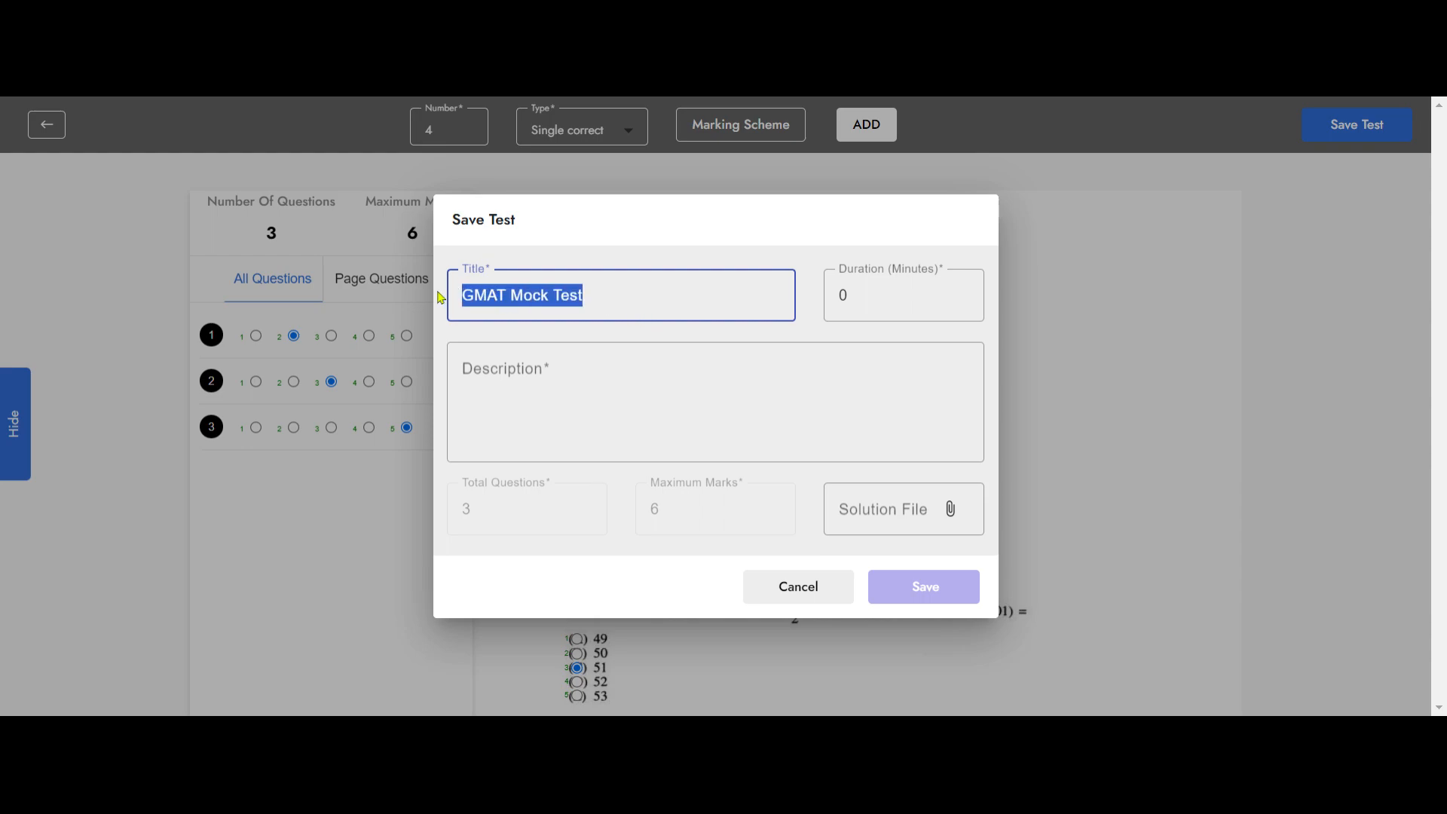
click(530, 393)
key(ctrl+v)
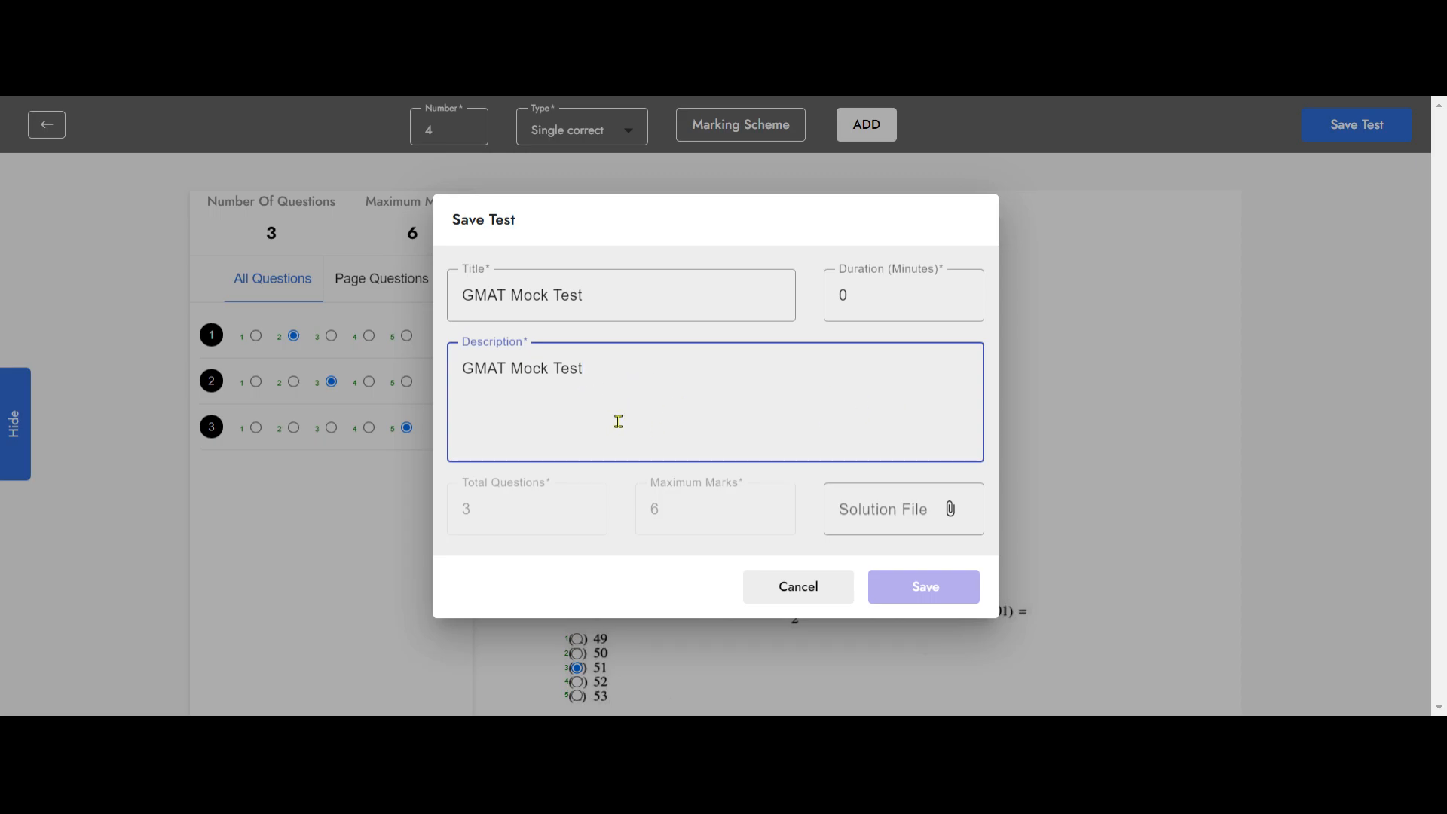
Step: Set the test duration to 60 minutes, attach the GMAT solution file, and save the test
double_click(840, 302)
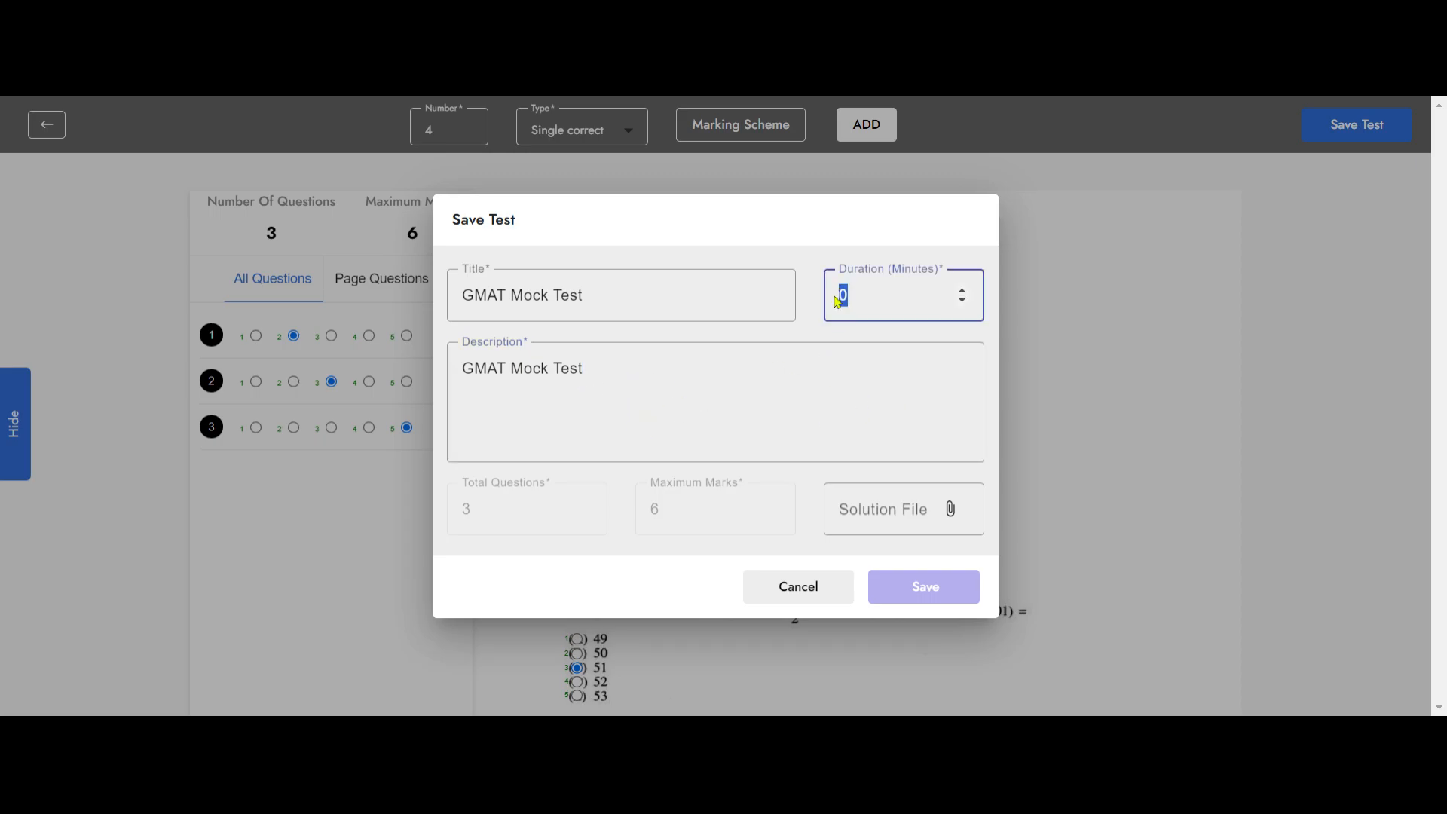
text(6)
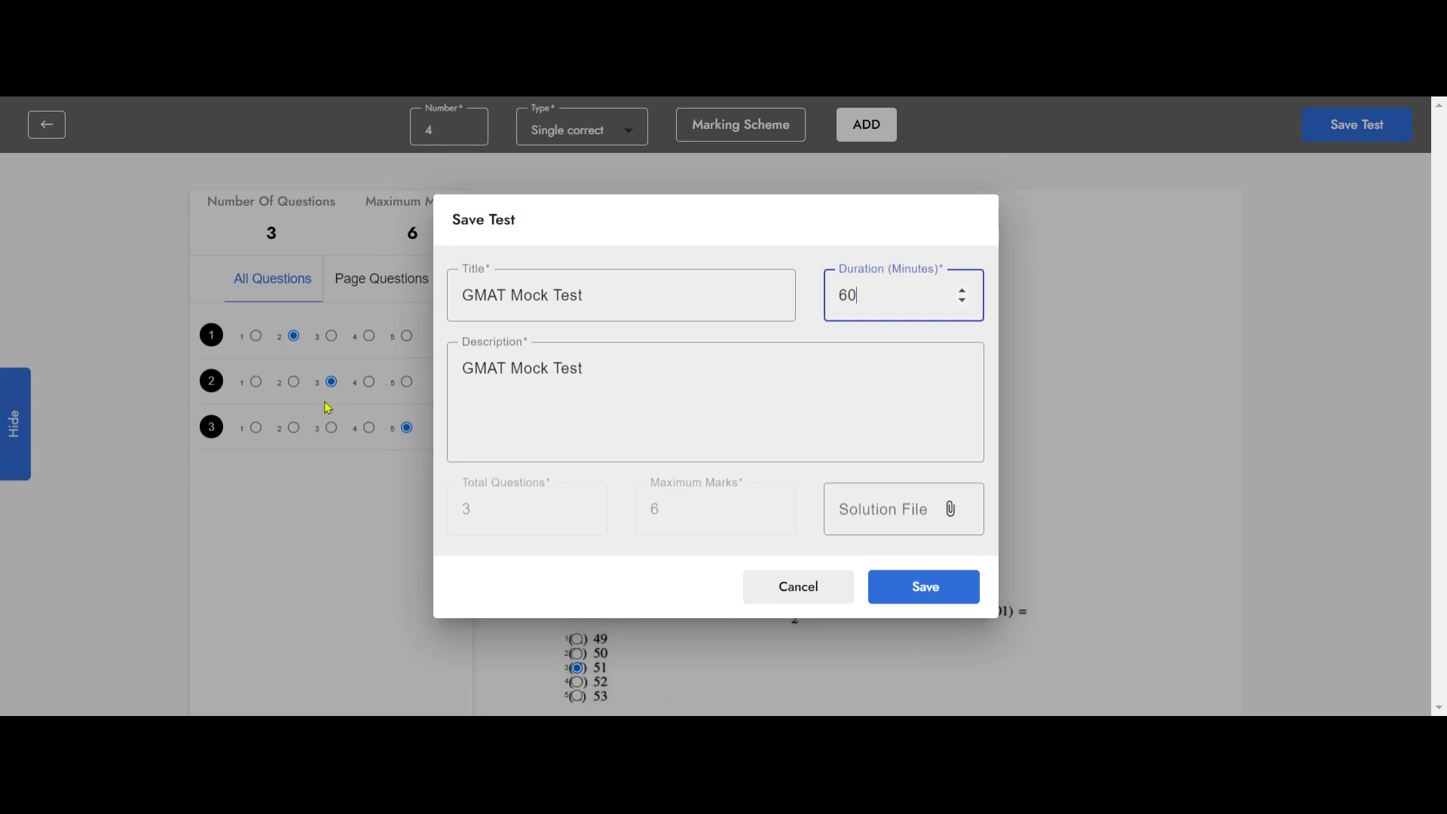
click(952, 513)
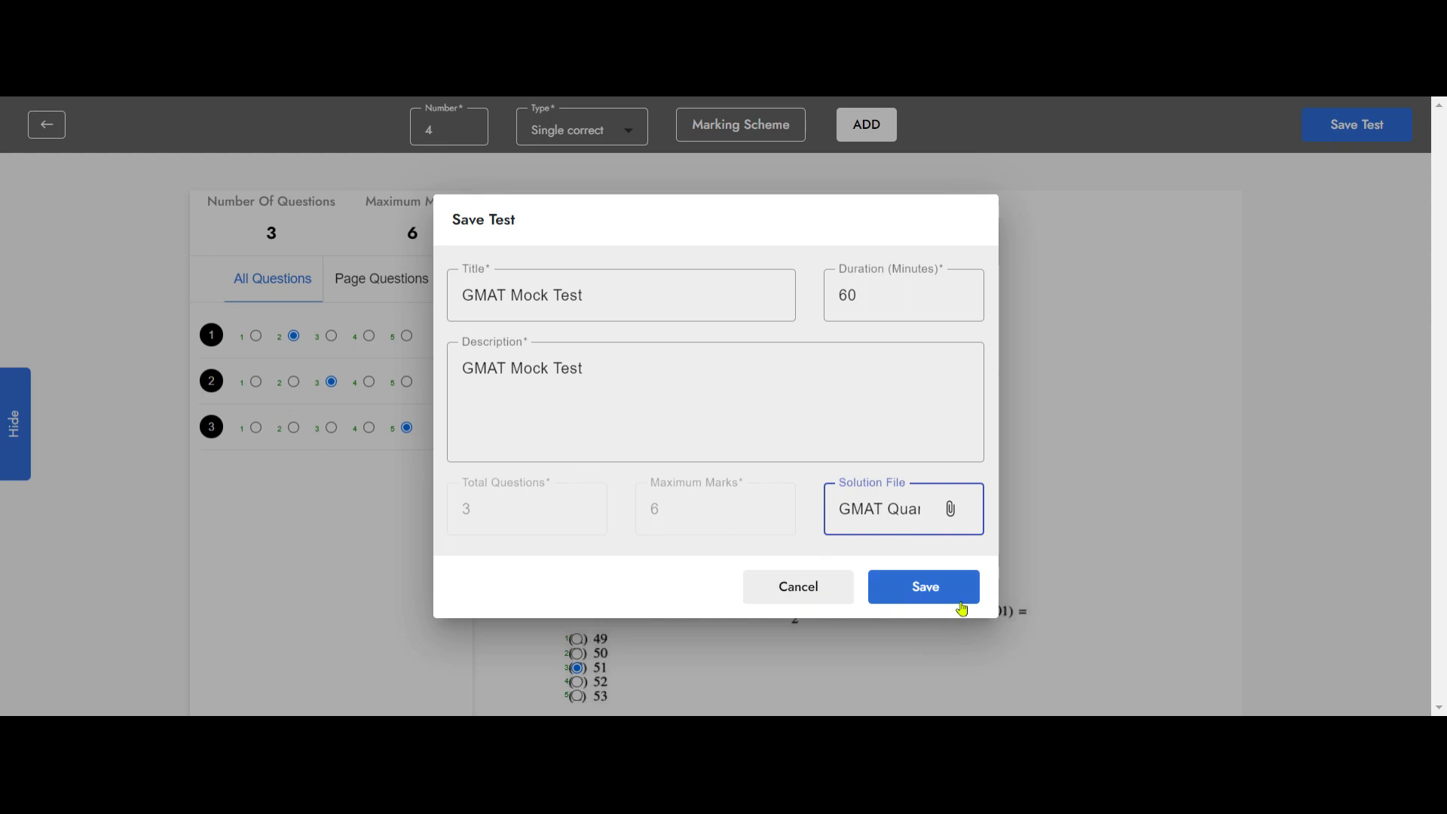
click(941, 591)
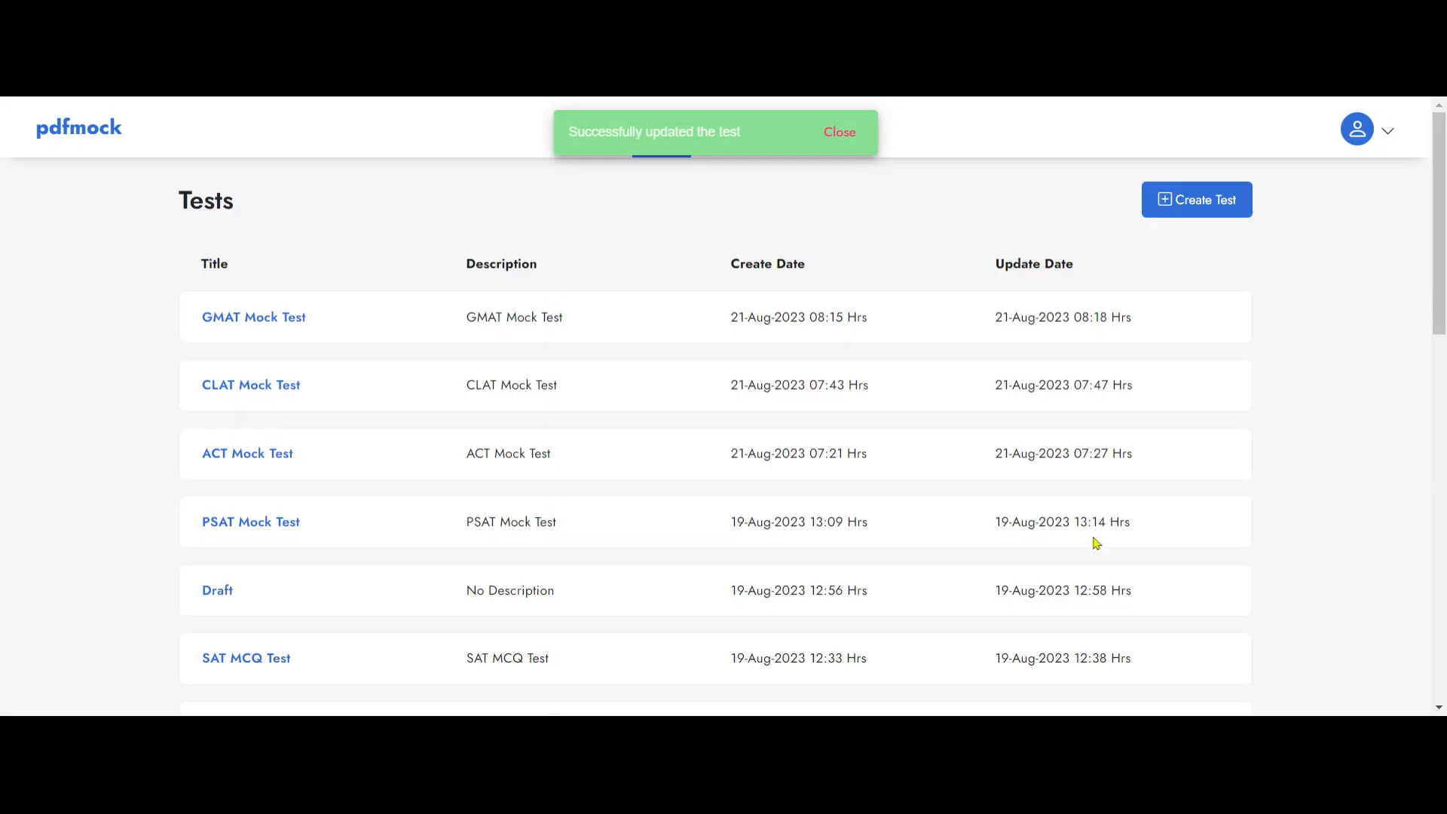
Step: Expand the GMAT Mock Test's details and view its Share Test form, closing it without sharing
click(253, 319)
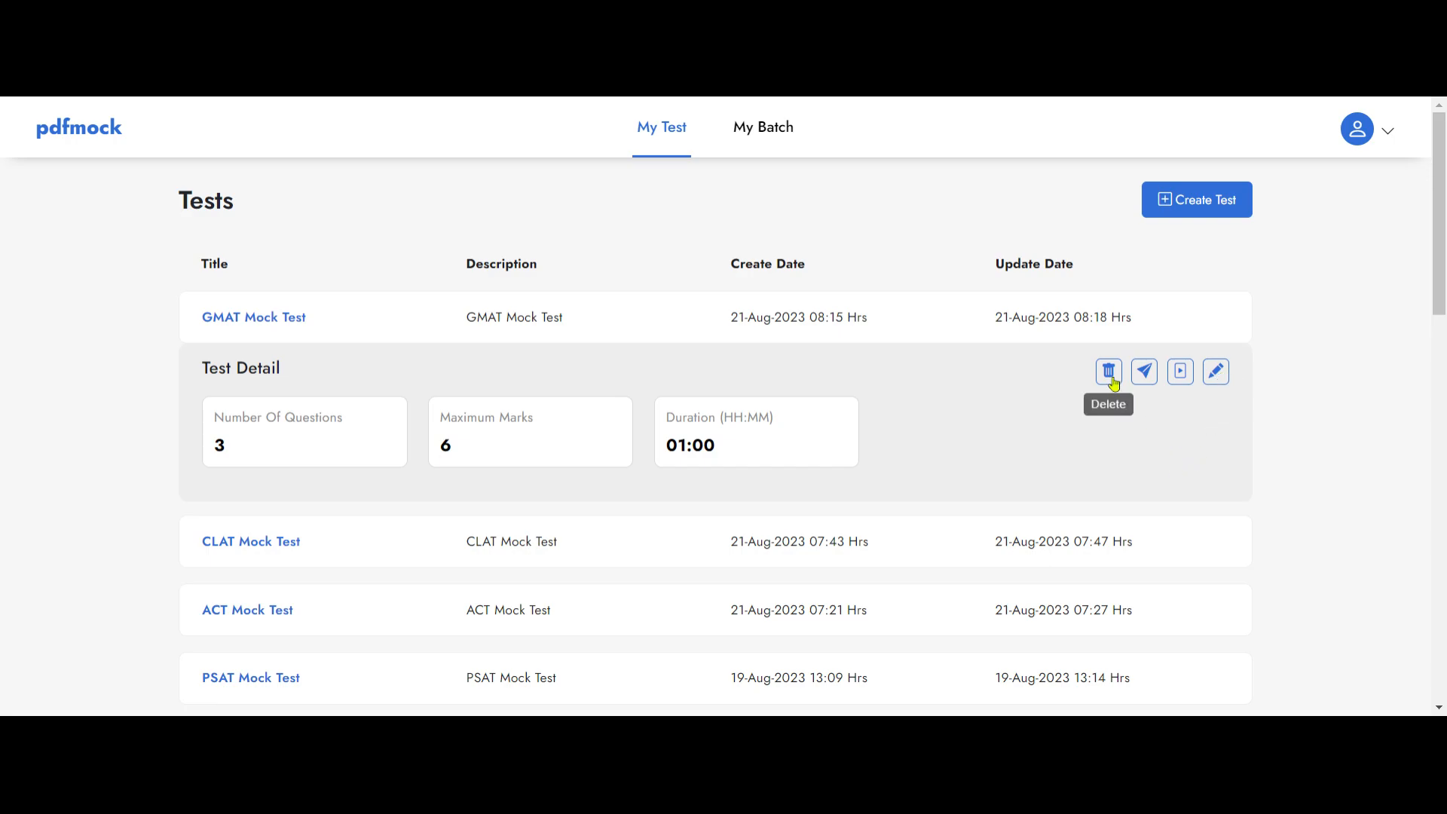
click(1144, 372)
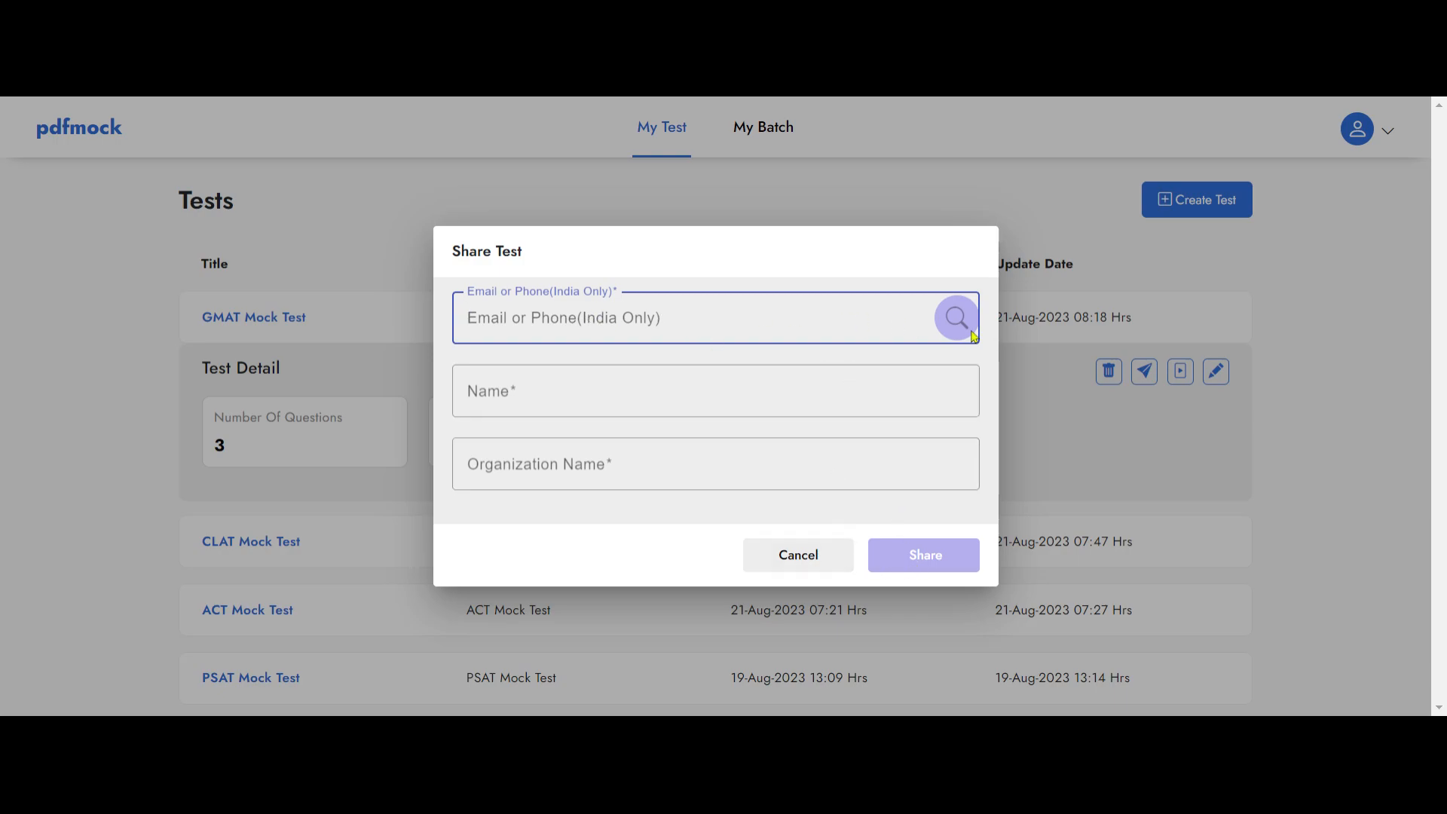
click(798, 556)
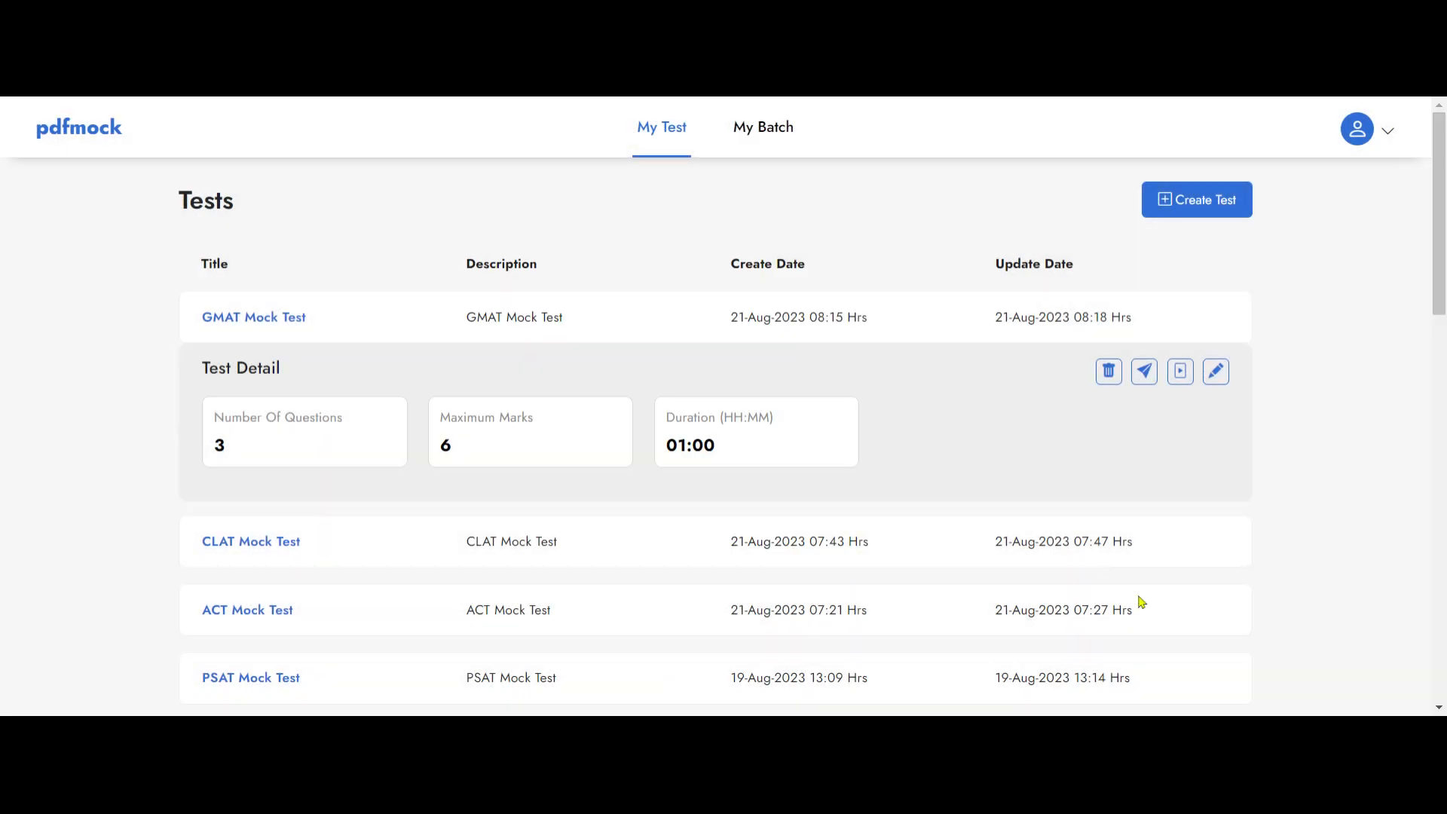
Step: Start scheduling the GMAT Mock Test and set its test mode to Open Ended
click(1182, 376)
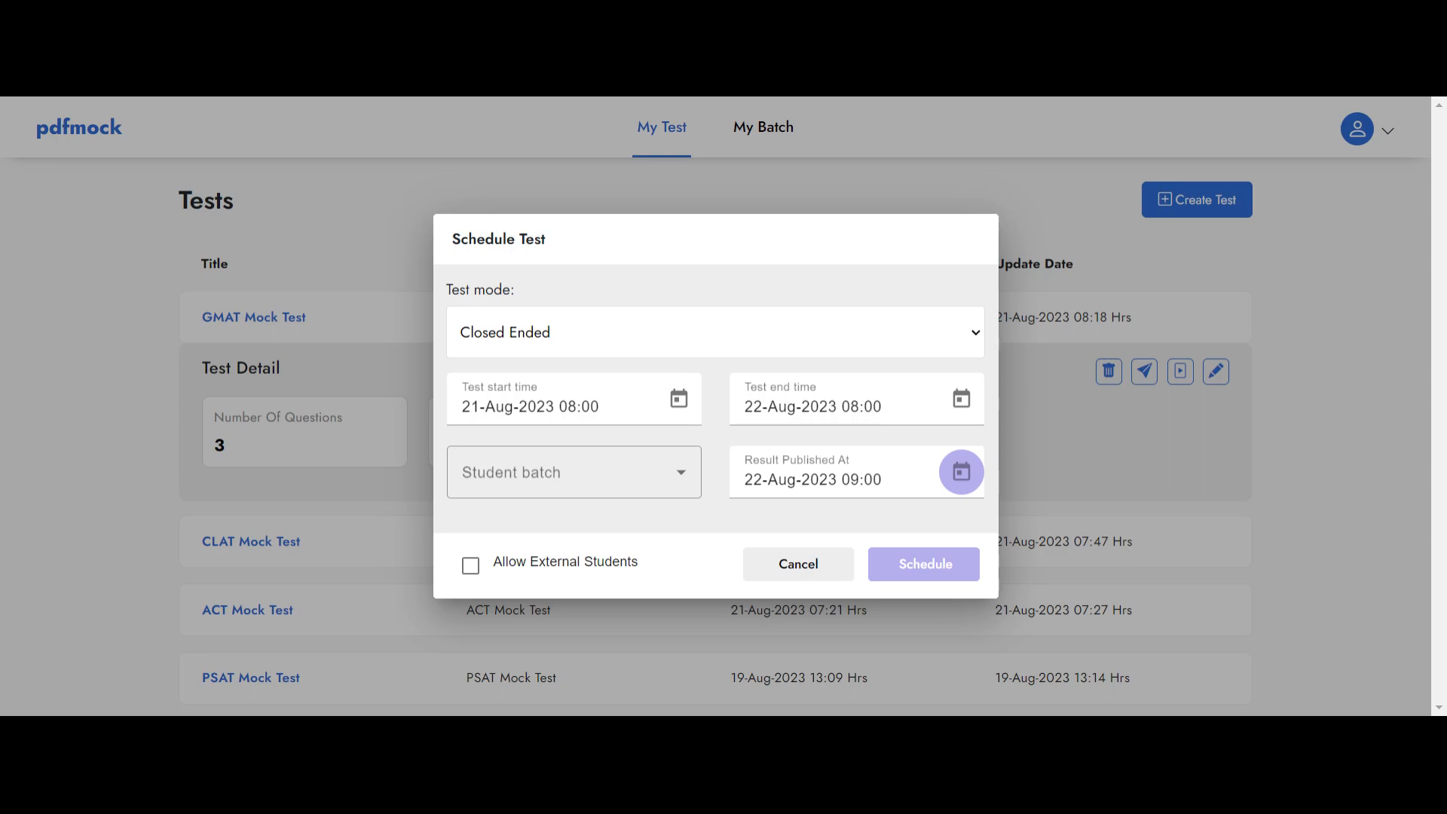
click(795, 338)
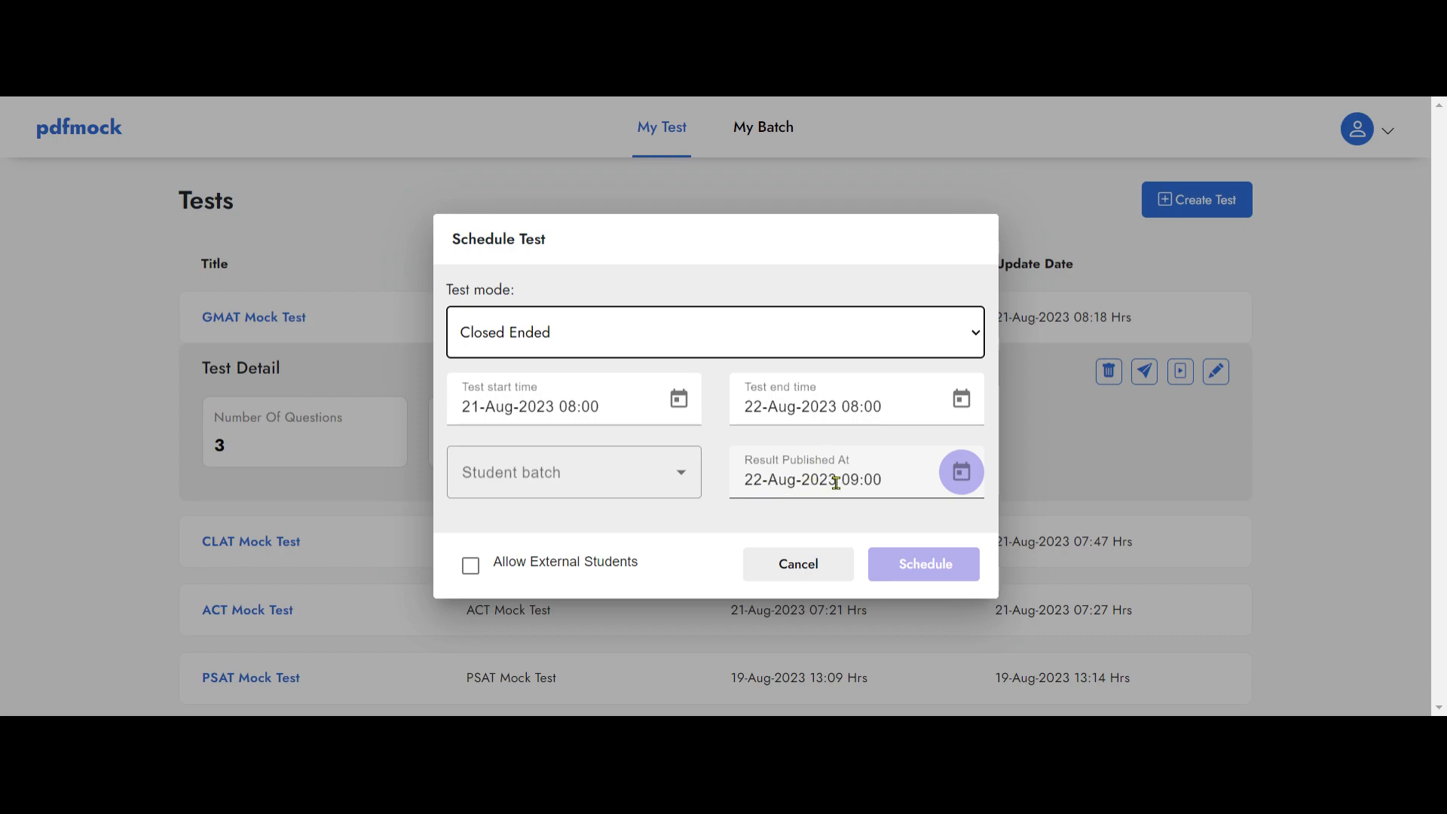
click(563, 323)
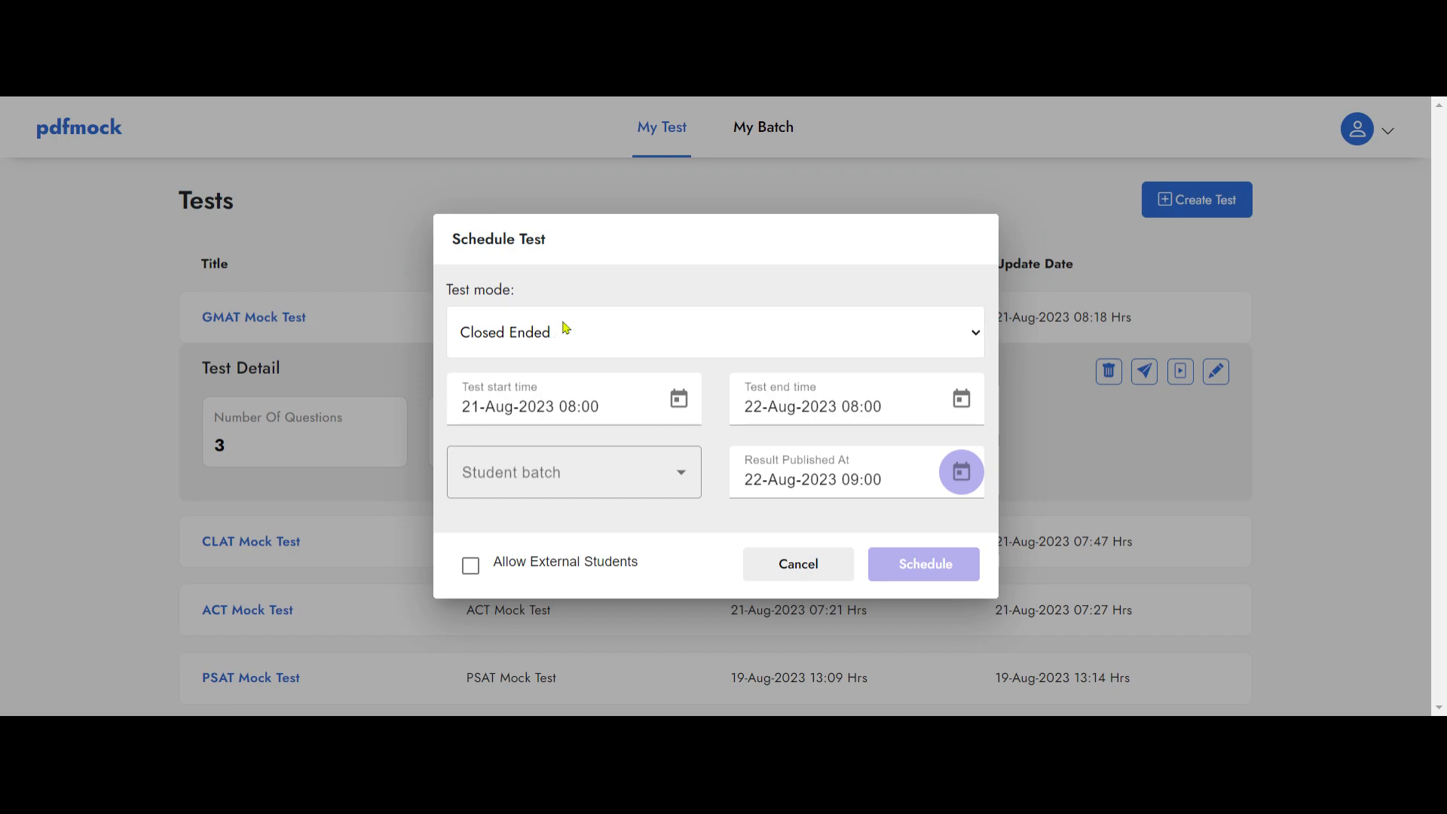
click(562, 365)
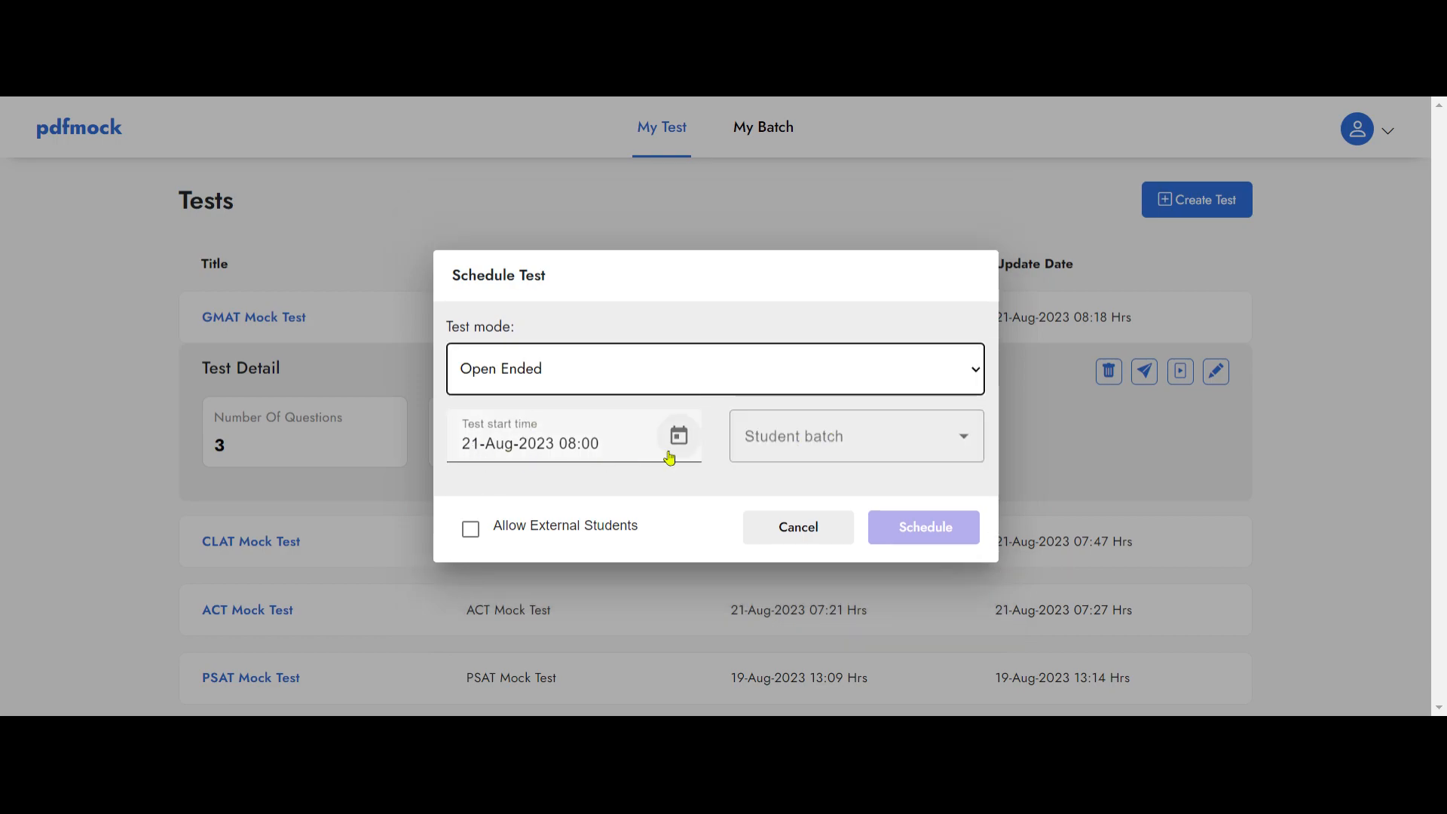
Step: Assign the NEET Fresher and NEET Non Fresher batches, allow external students, and schedule the test
click(919, 452)
click(822, 497)
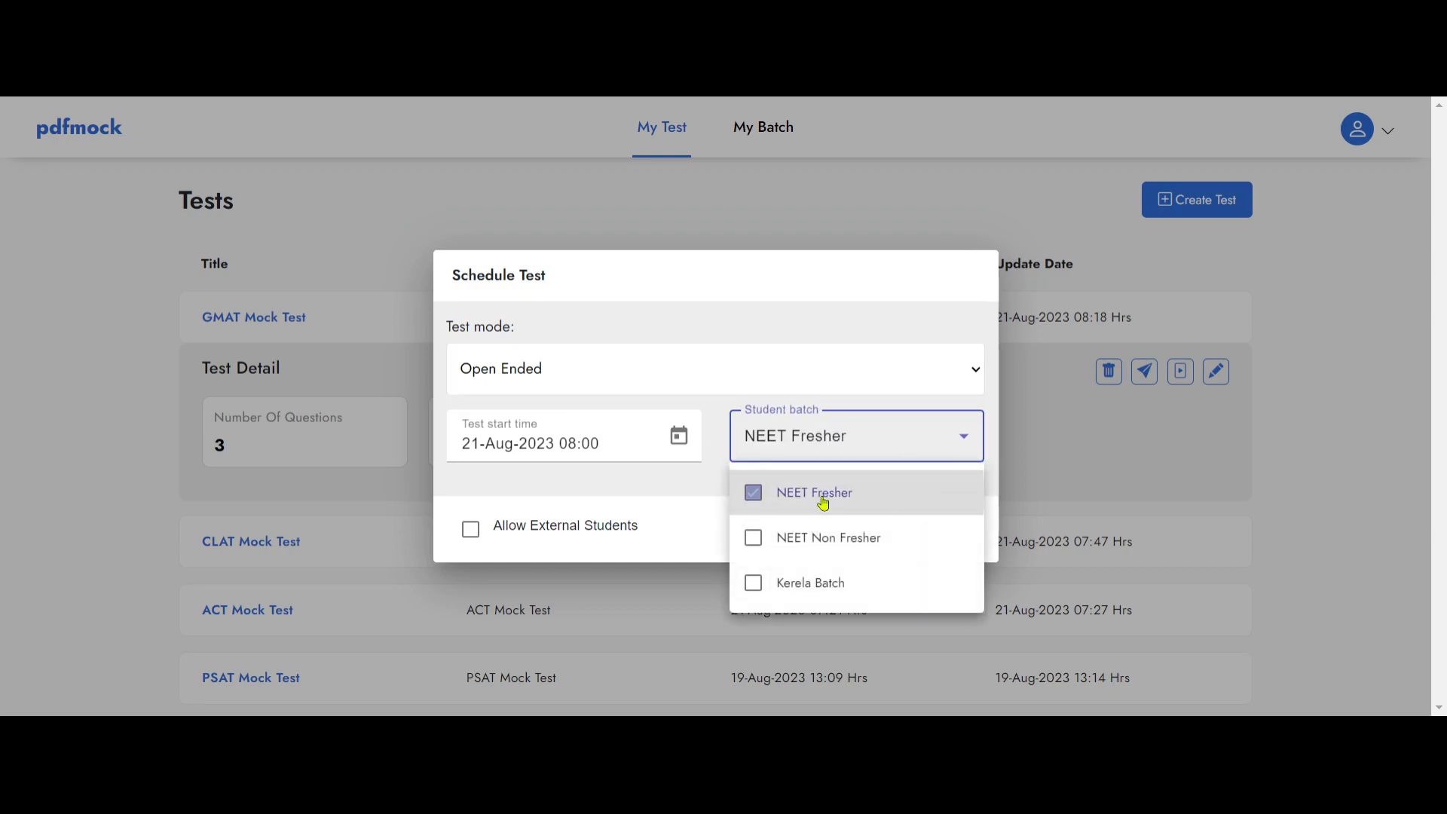
click(814, 540)
click(684, 503)
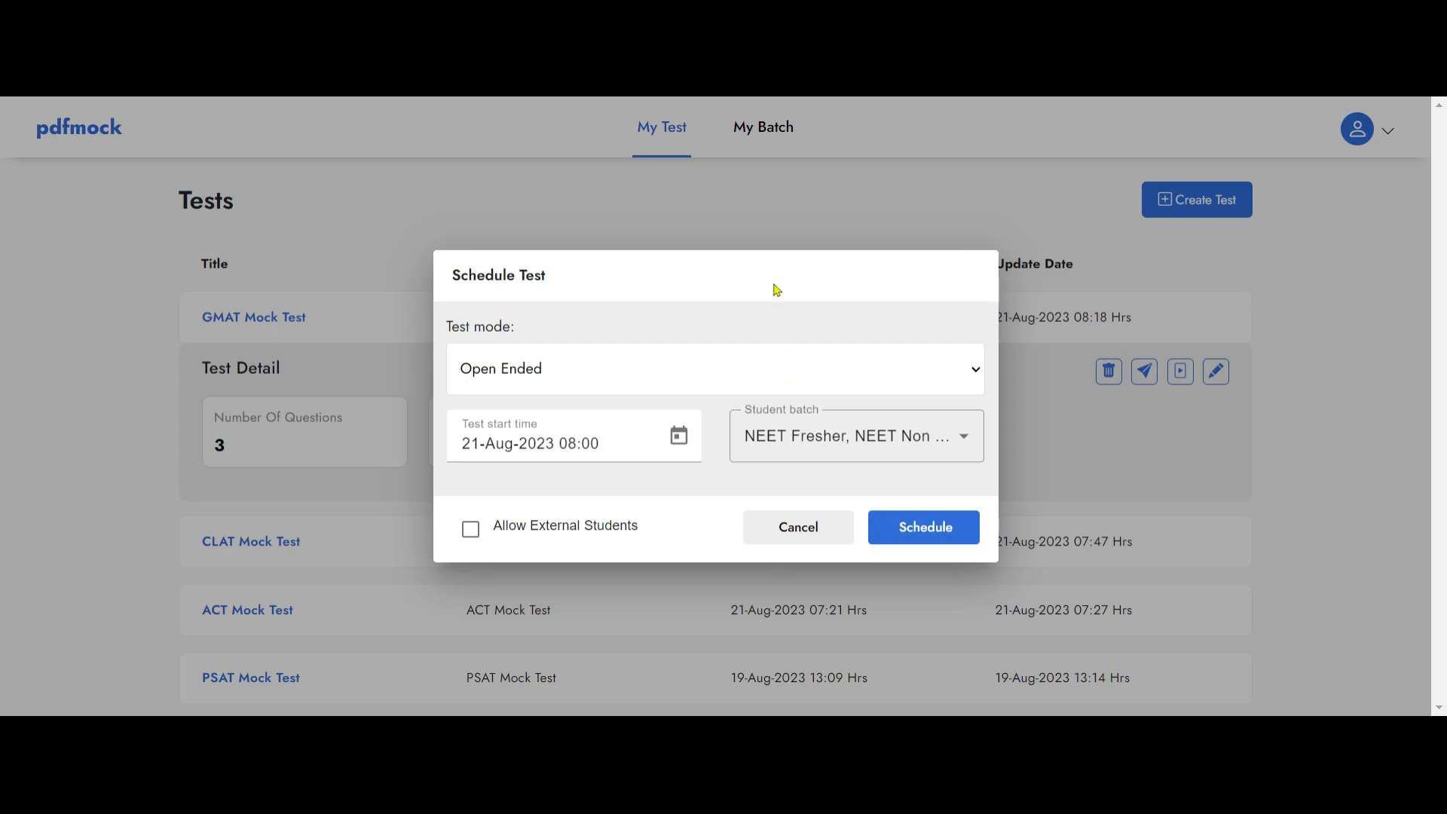
click(470, 530)
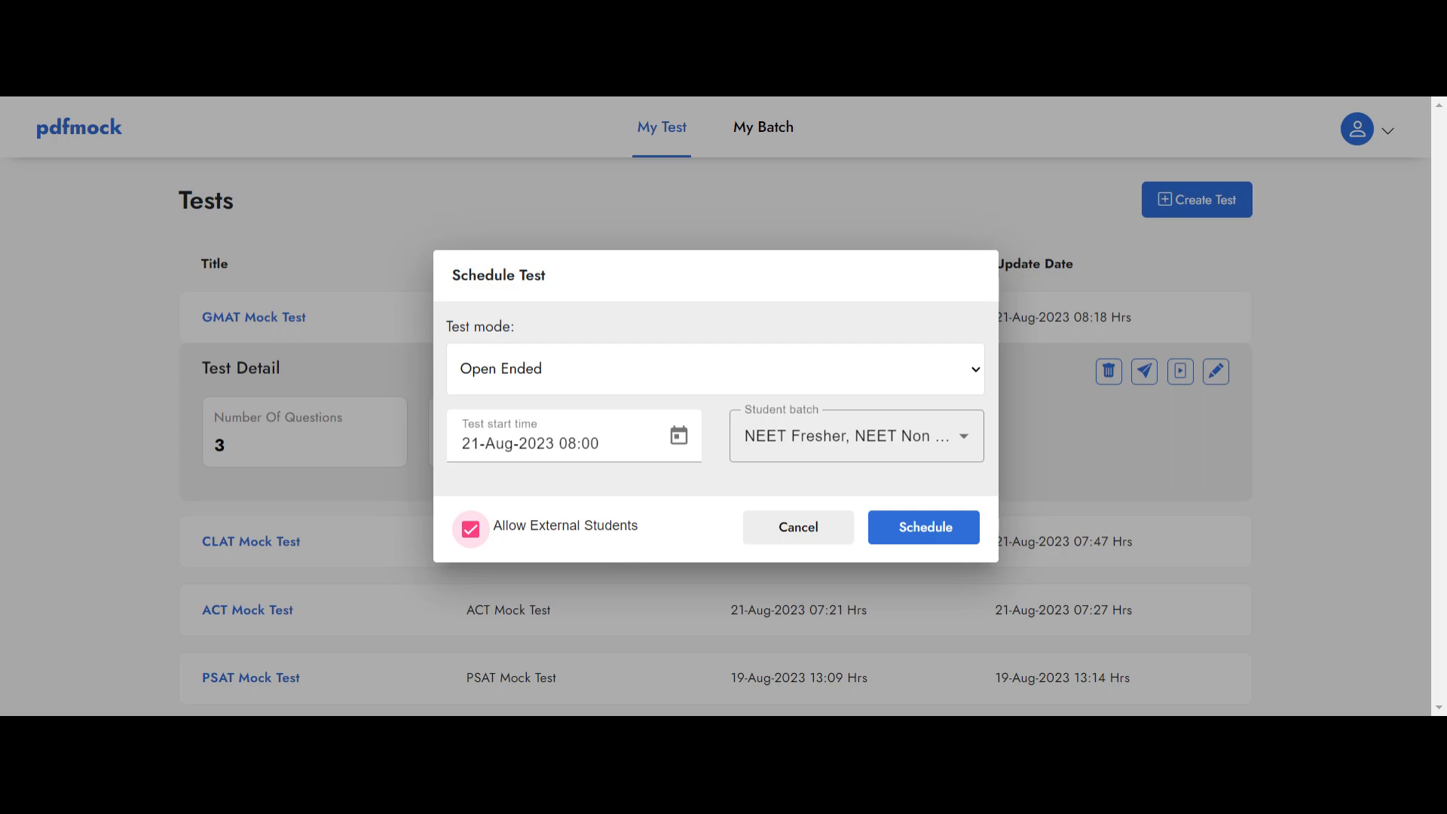
click(921, 531)
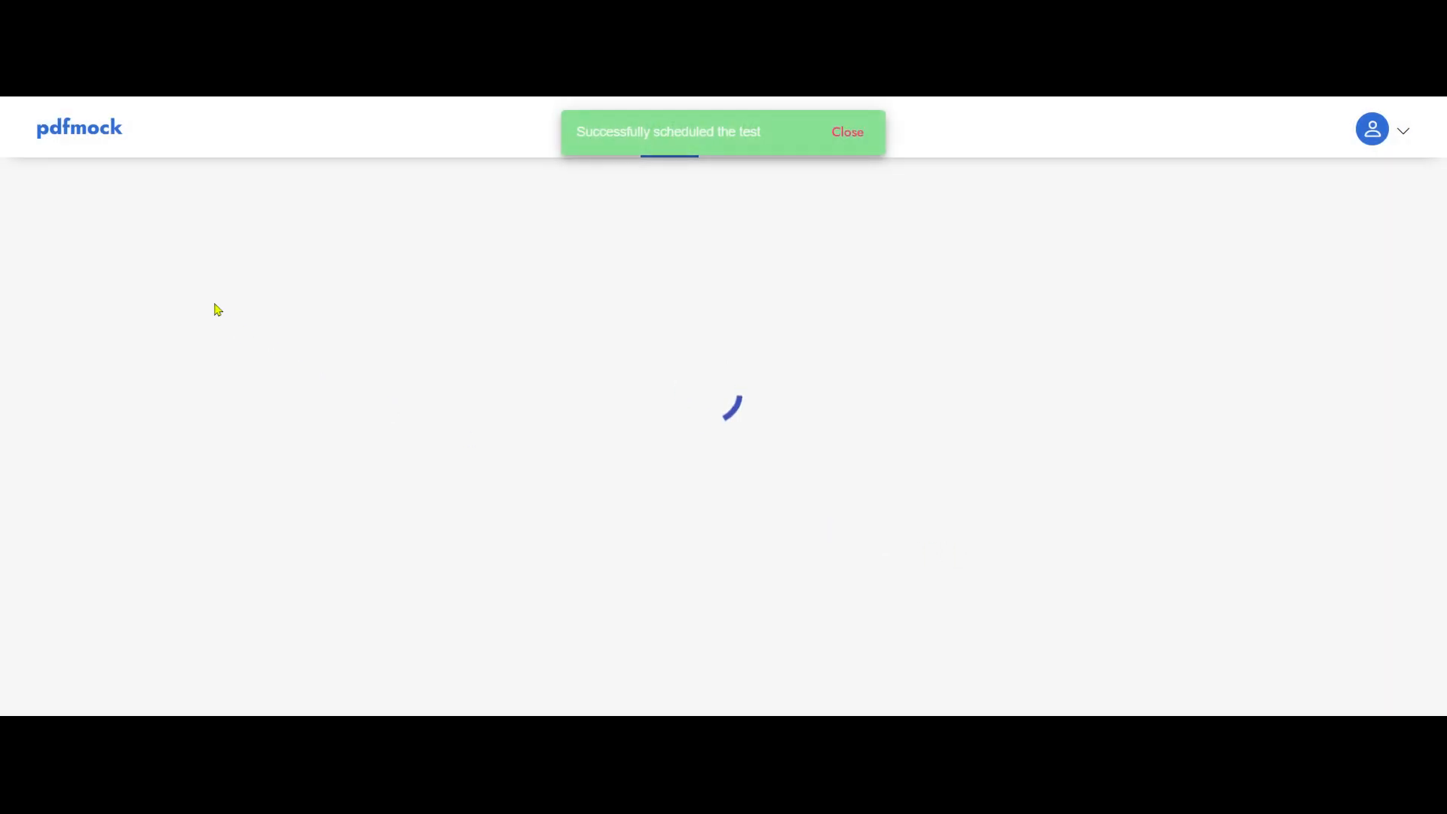
Step: Examine the scheduled GMAT Mock Test's test details, schedule details, test URL, QR code and schedule history
scroll(1070, 370, down, 2)
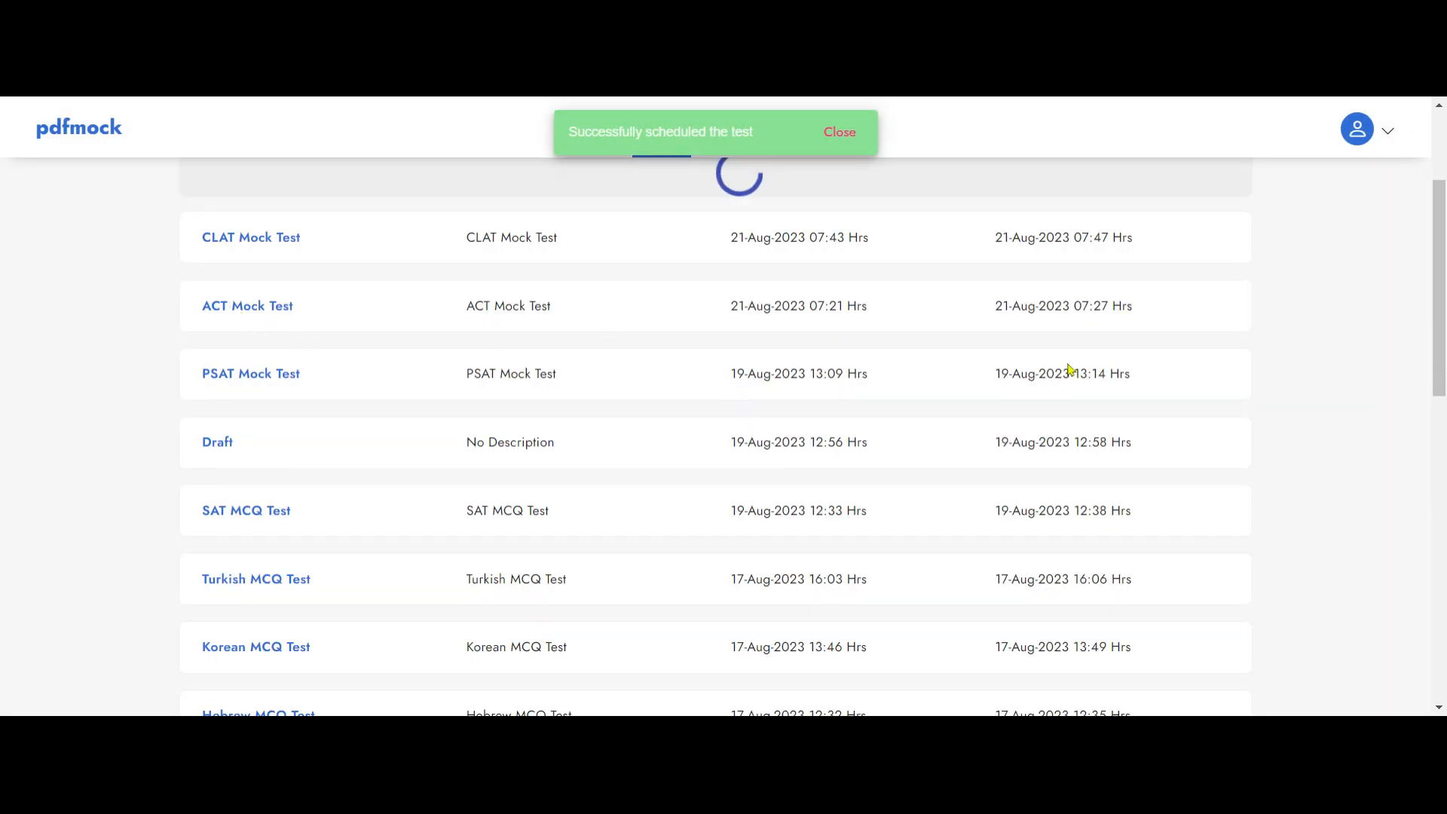
scroll(1019, 419, up, 2)
scroll(1018, 420, down, 2)
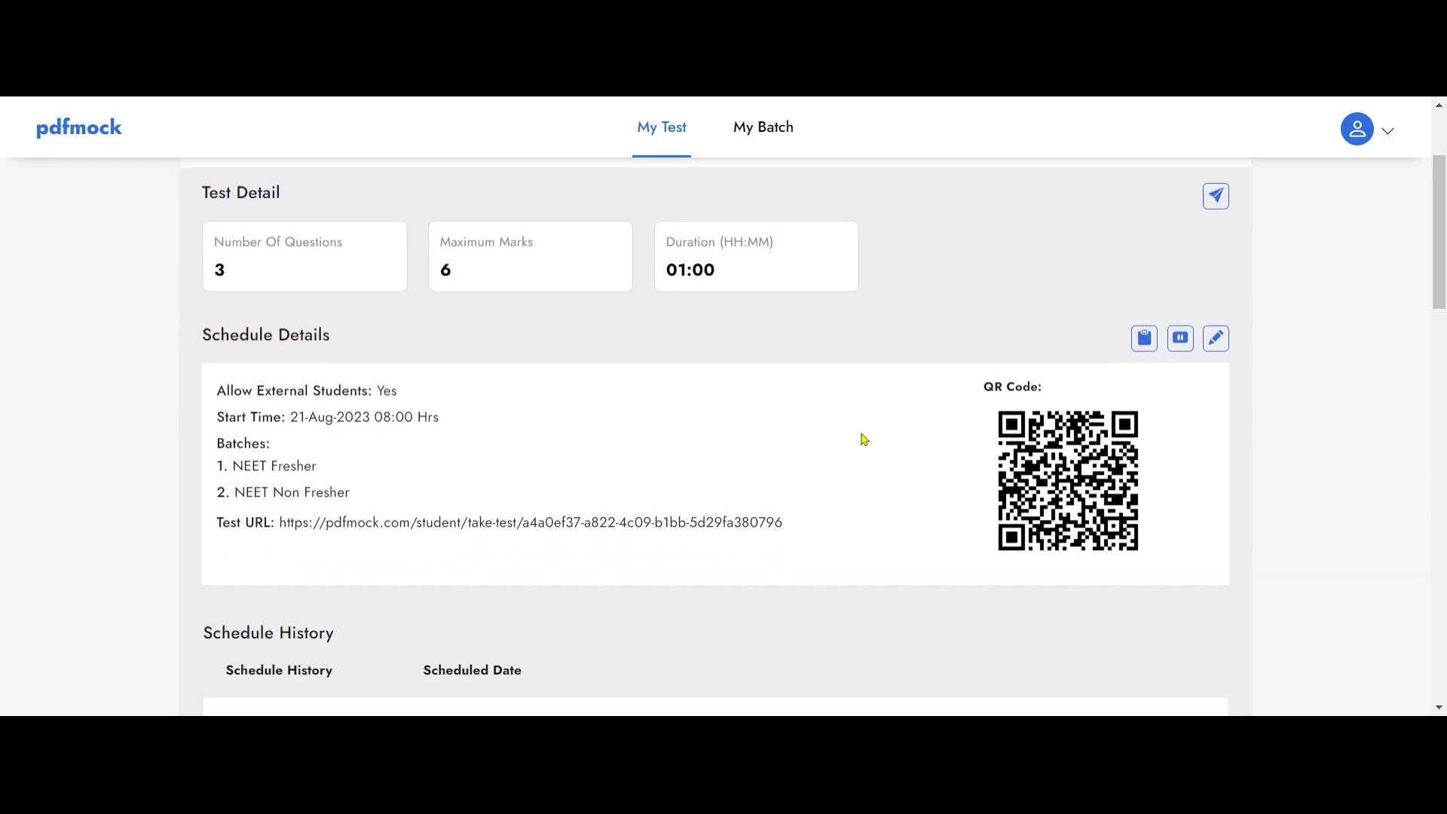
scroll(865, 439, up, 2)
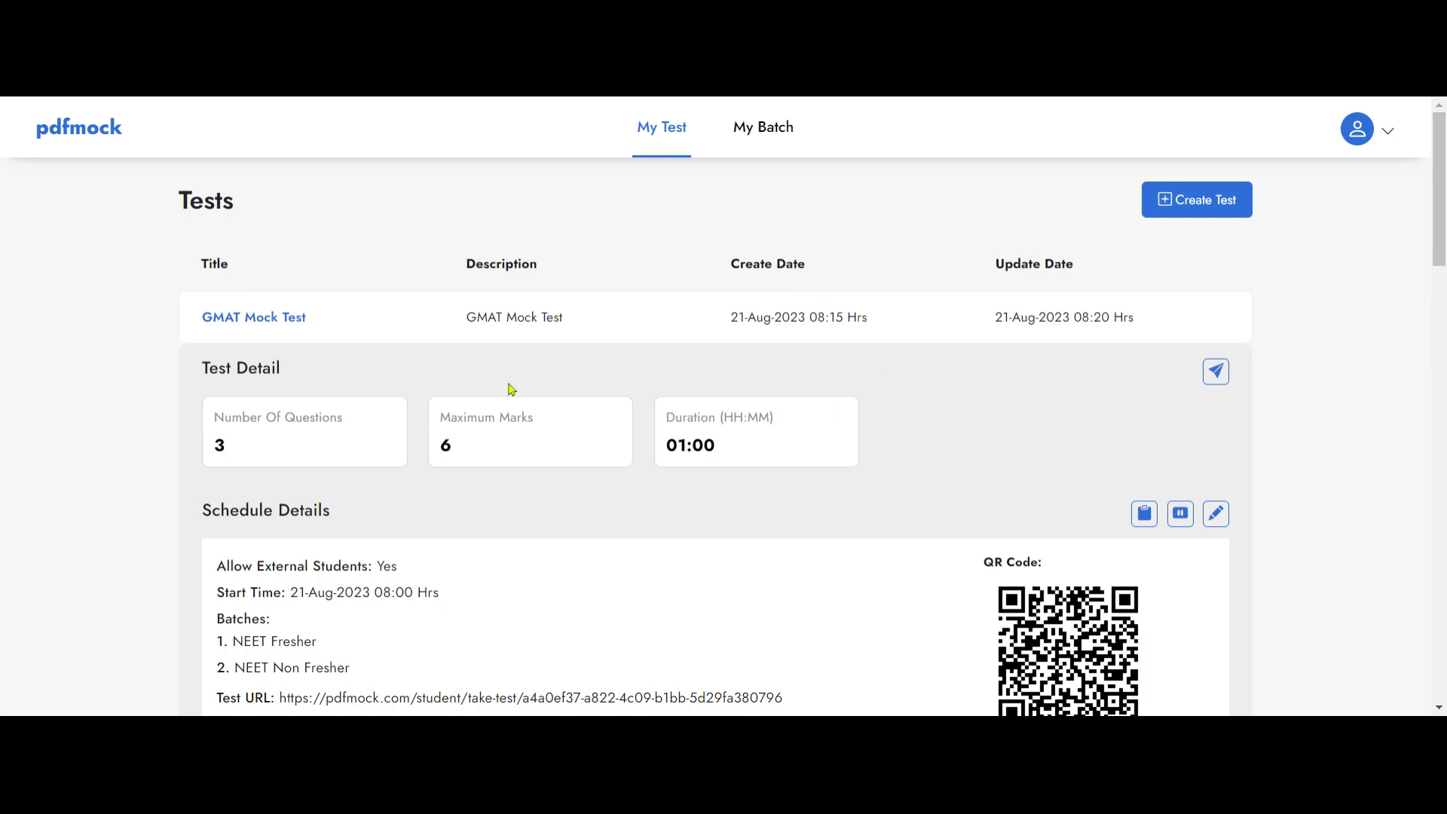
scroll(824, 364, down, 3)
scroll(872, 400, up, 3)
scroll(914, 443, down, 3)
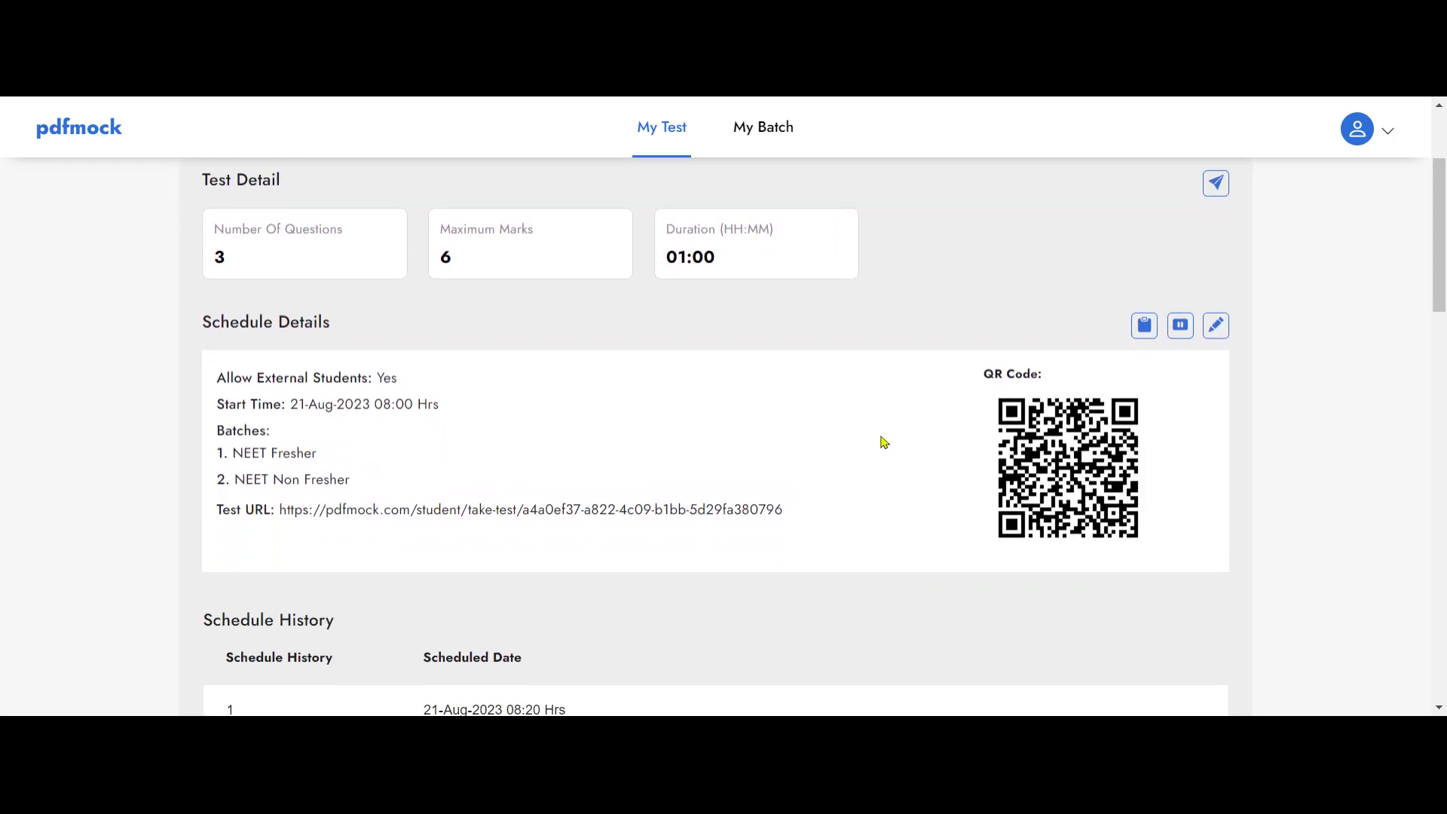
scroll(486, 584, down, 1)
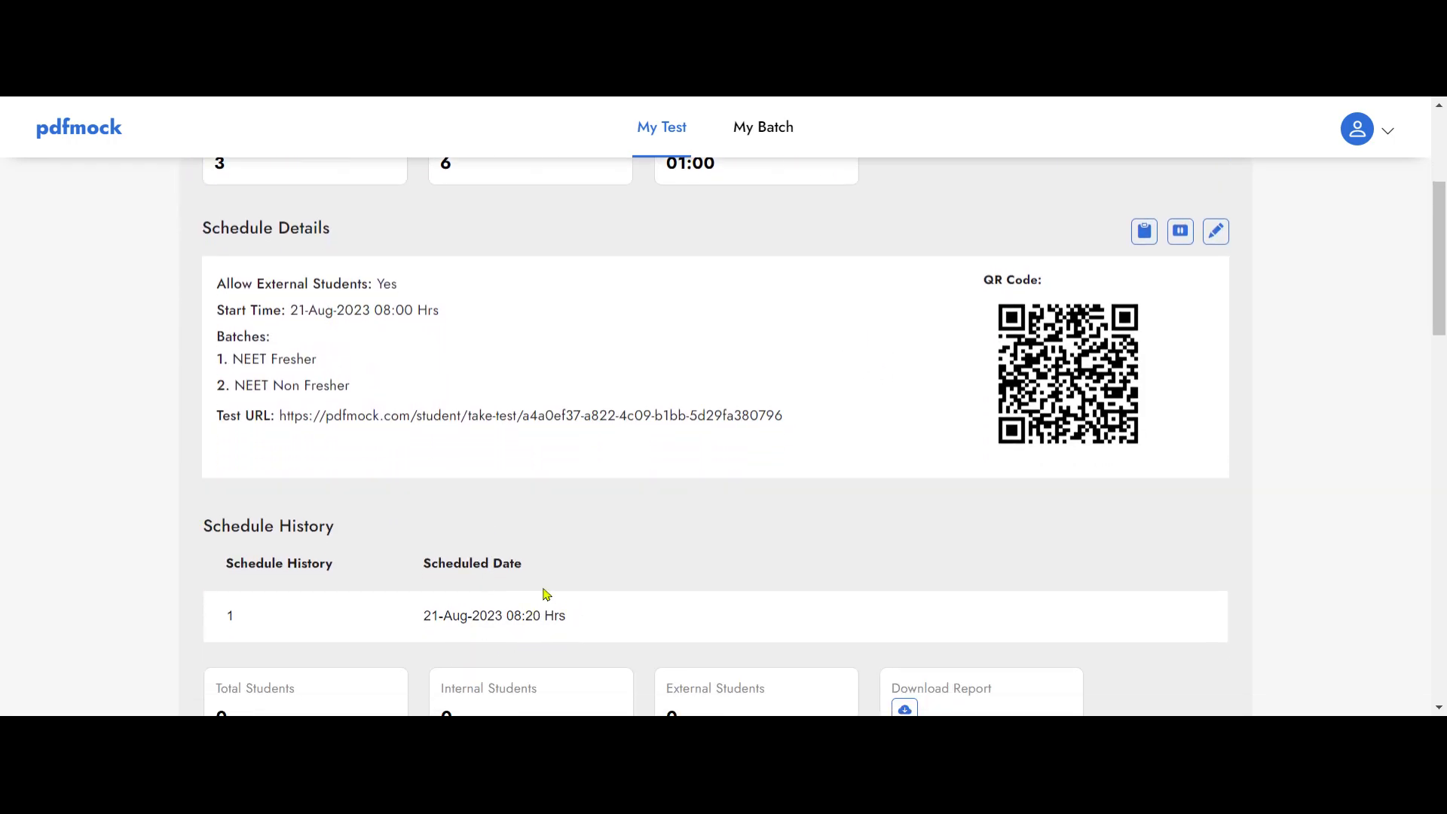
scroll(905, 490, up, 2)
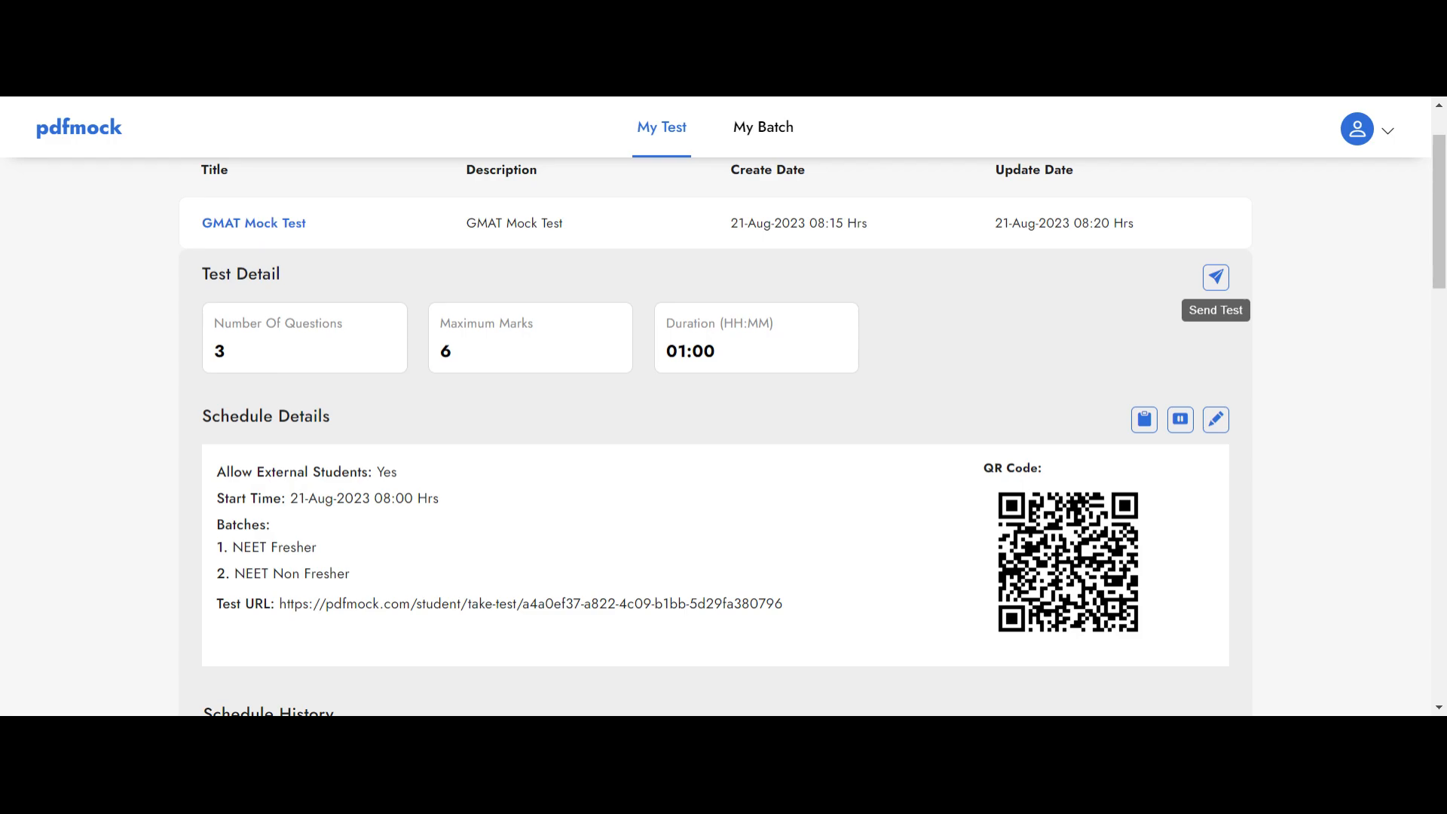
scroll(1050, 372, down, 2)
scroll(881, 382, up, 2)
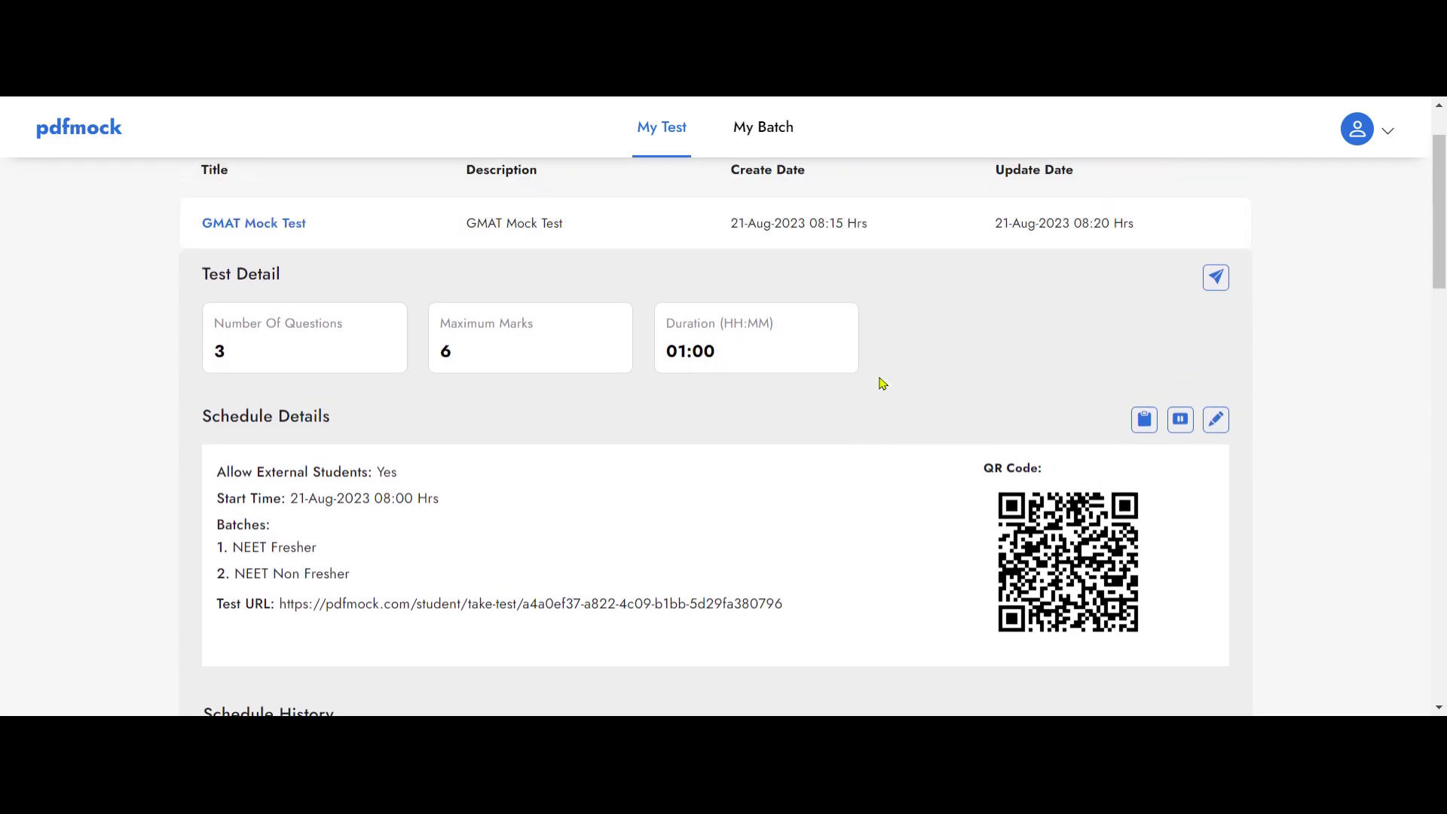